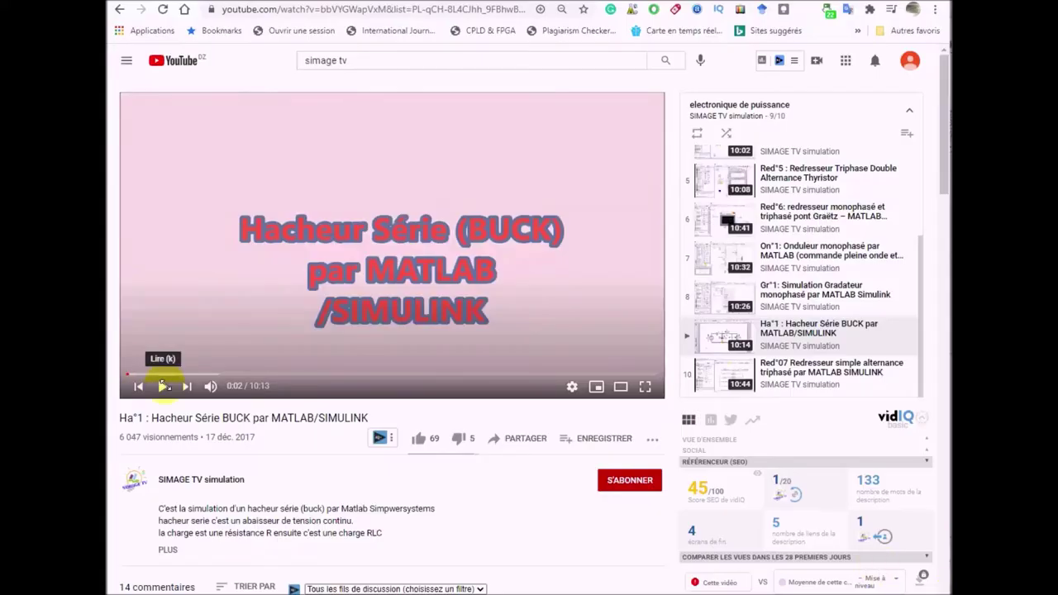
Step: Seek the buck converter video to about 1:19 and pause on the circuit diagram
click(163, 386)
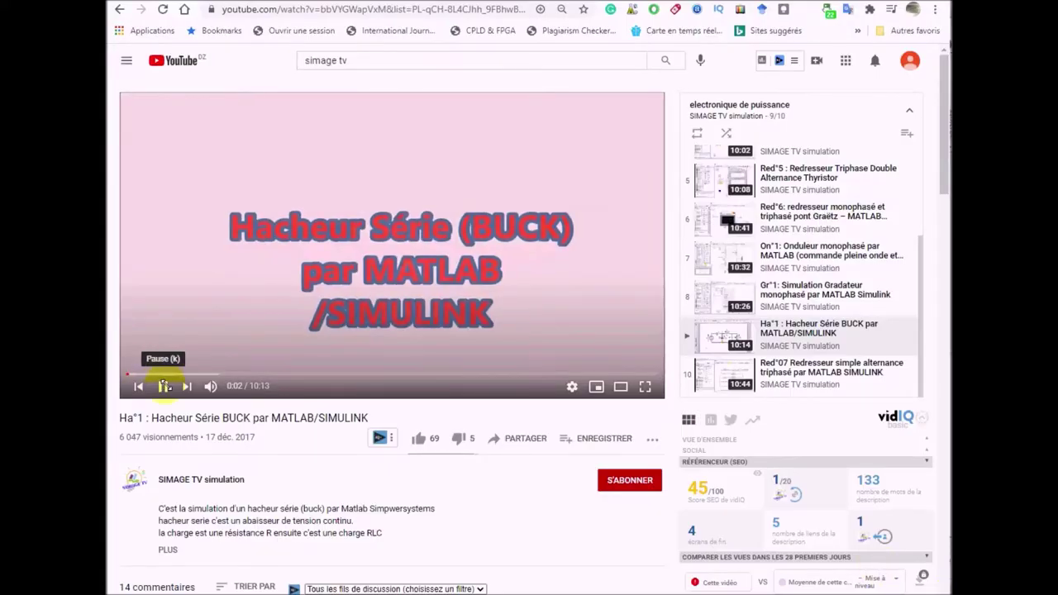
click(185, 375)
click(198, 374)
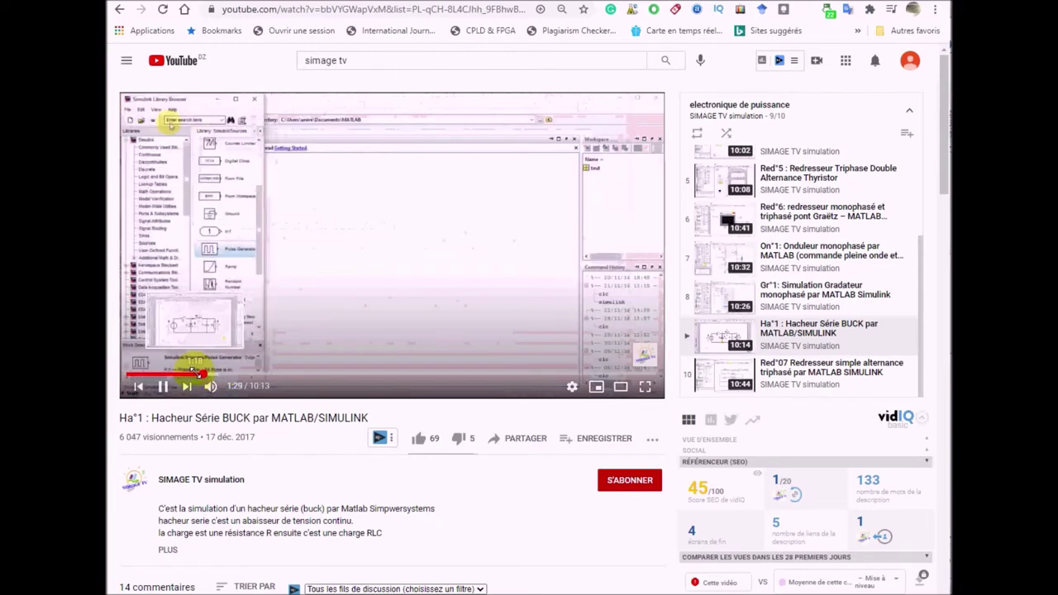
click(193, 373)
click(163, 386)
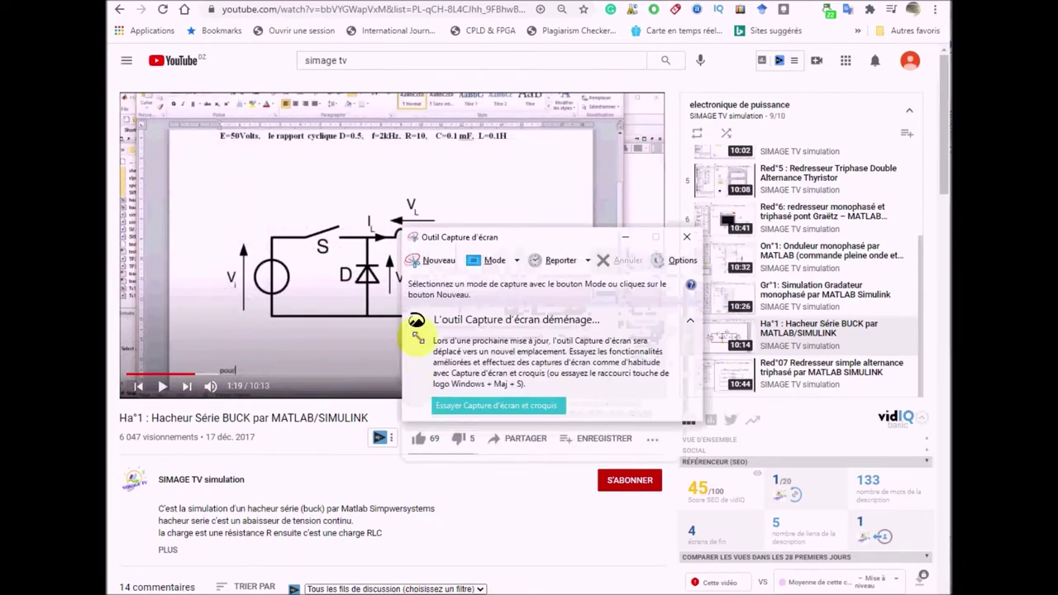
Step: Snip the circuit diagram from the video and paste it into the blank Word page
click(422, 260)
drag(211, 193, 546, 348)
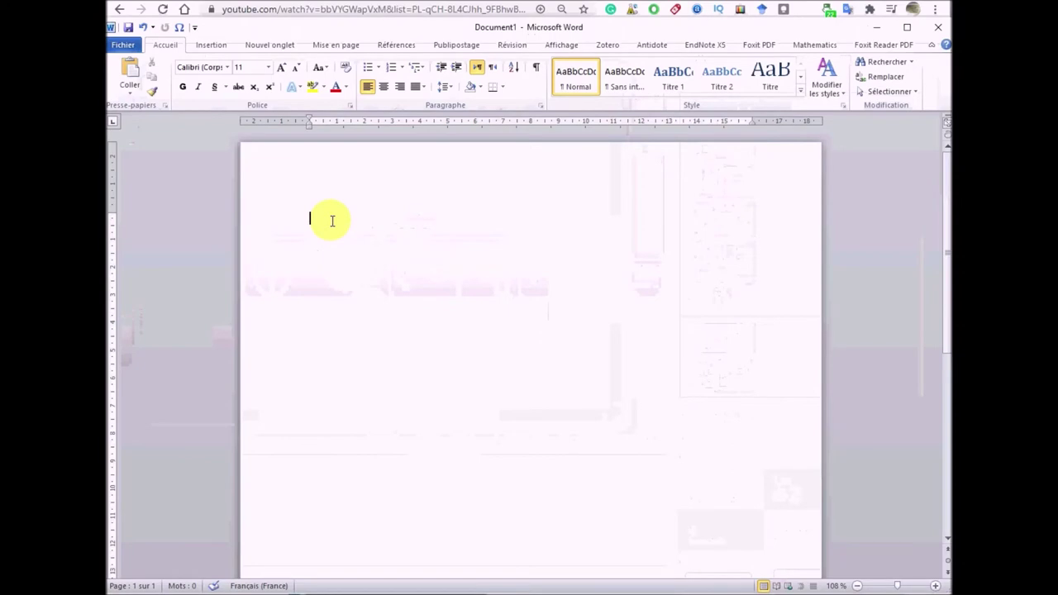
right_click(331, 219)
click(237, 275)
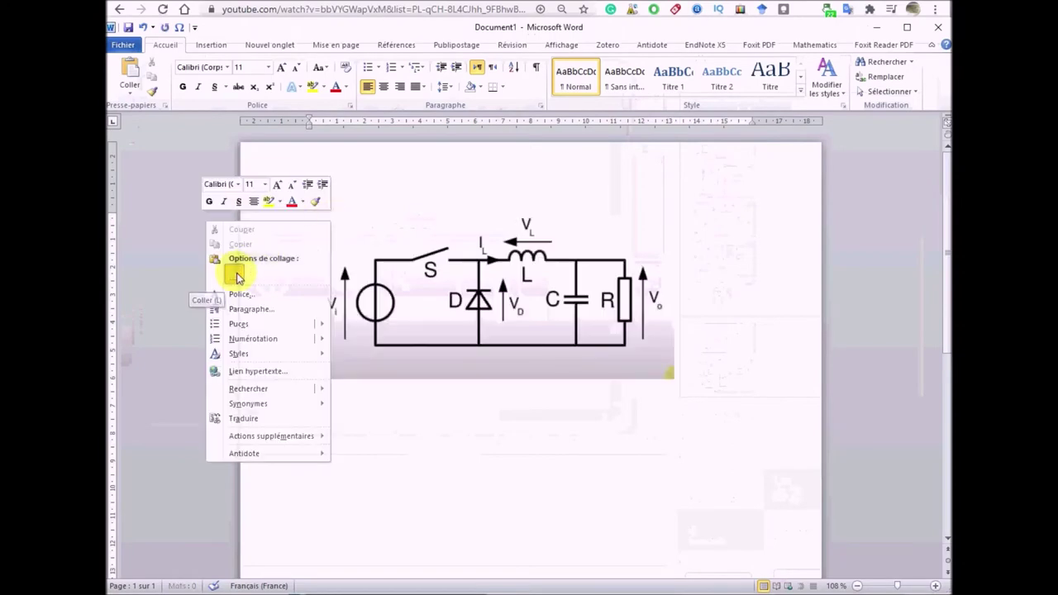
Step: Draw a black 3,13 cm vertical line over the diagram's left-hand wire
click(209, 46)
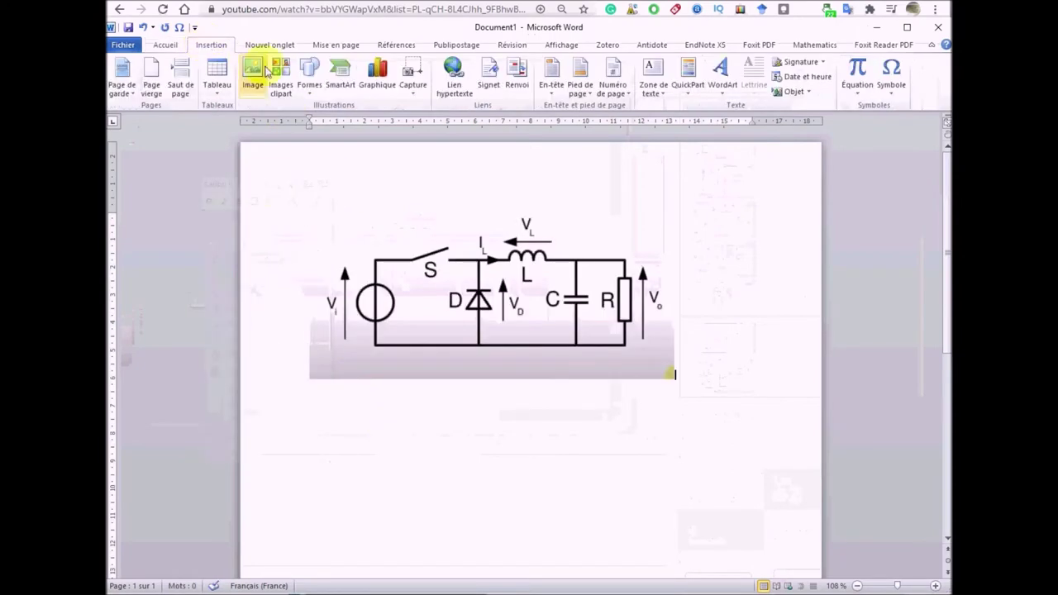
click(308, 73)
click(183, 121)
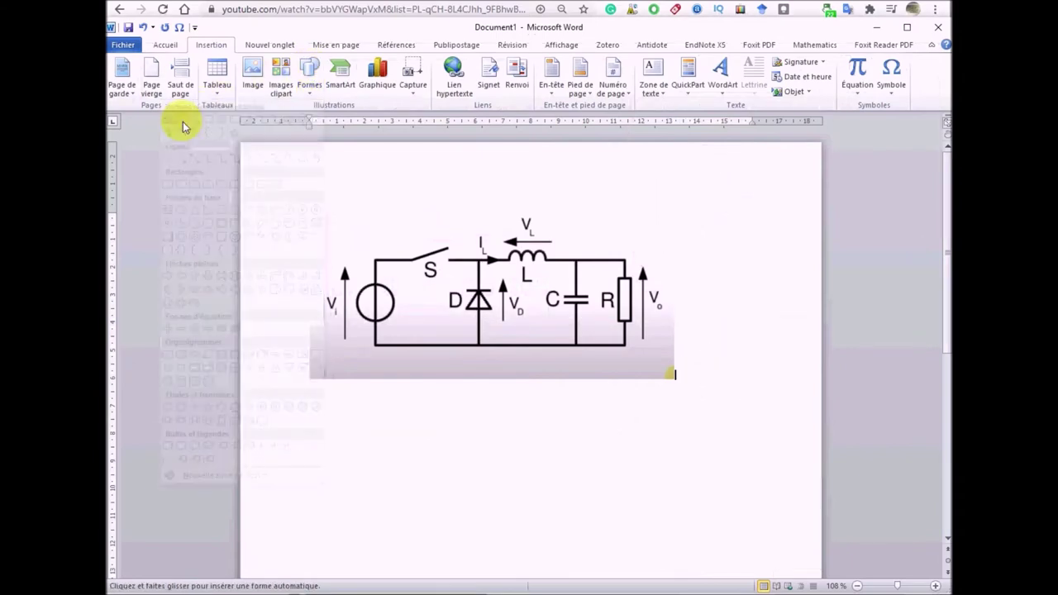
click(375, 258)
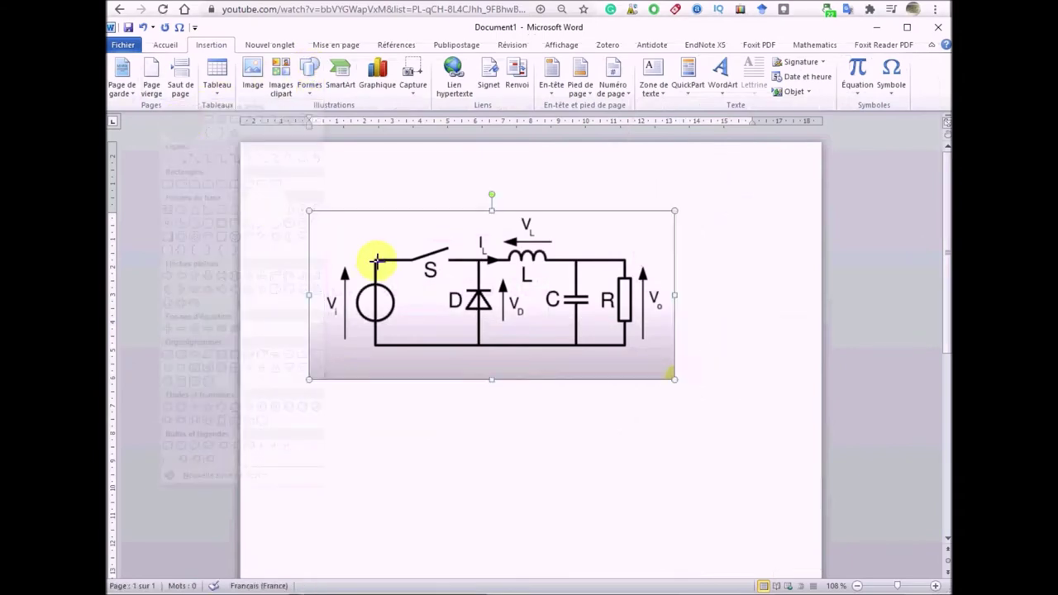
drag(374, 347, 375, 346)
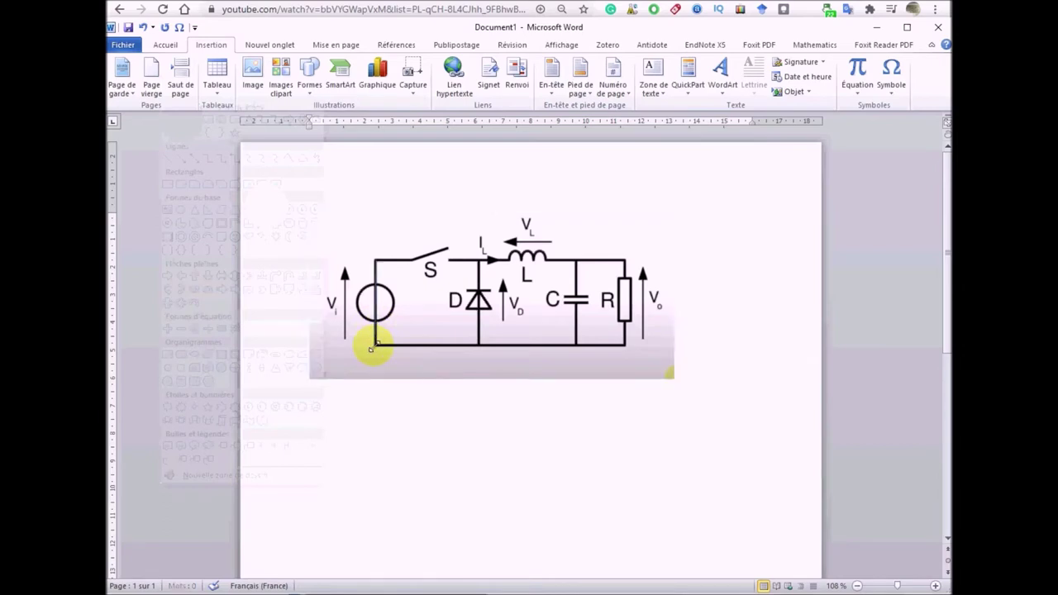
click(385, 78)
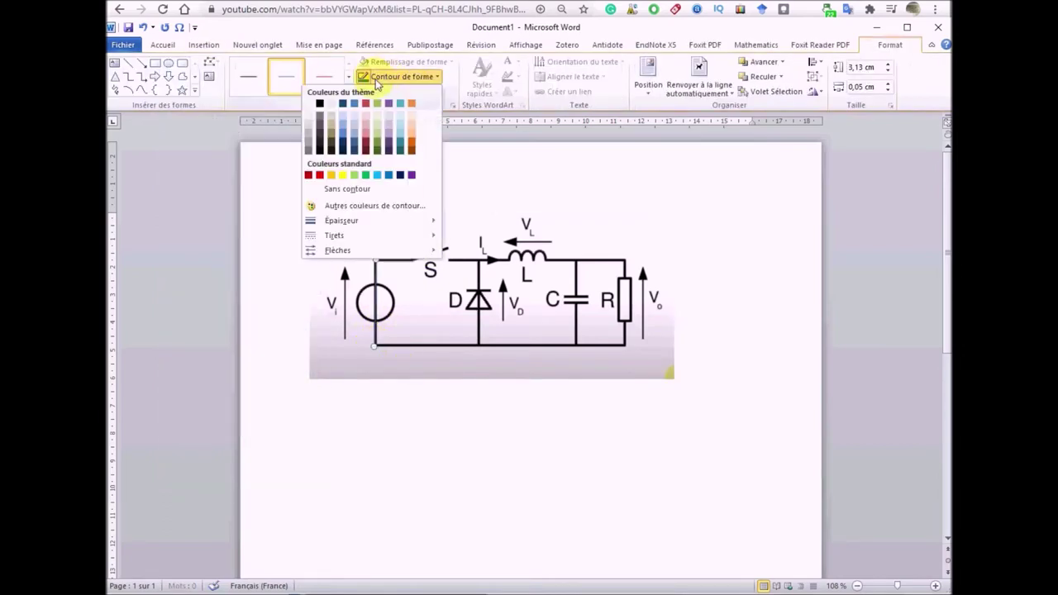
click(320, 105)
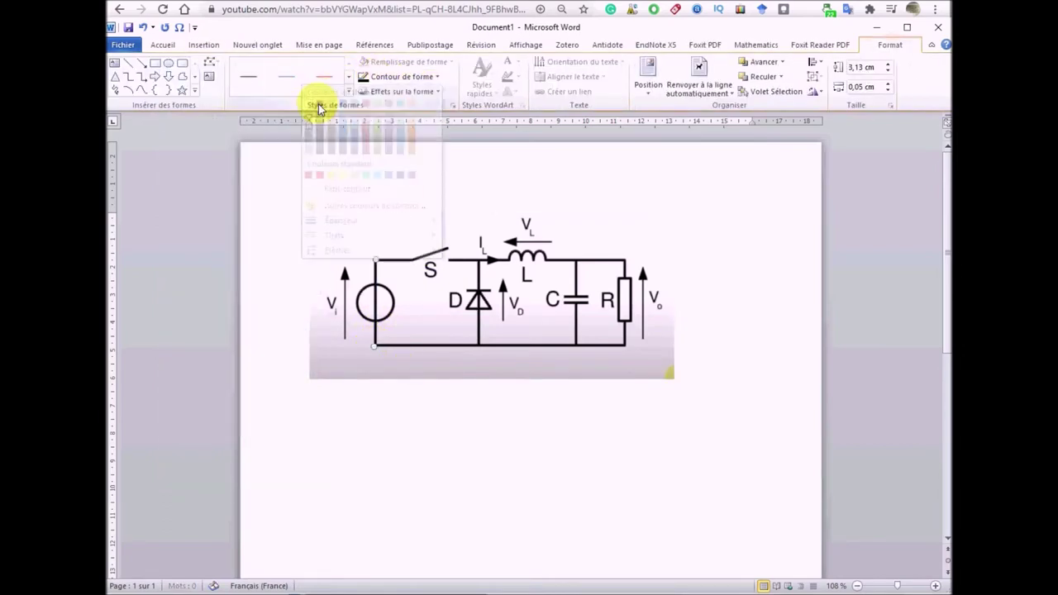
click(430, 92)
click(430, 92)
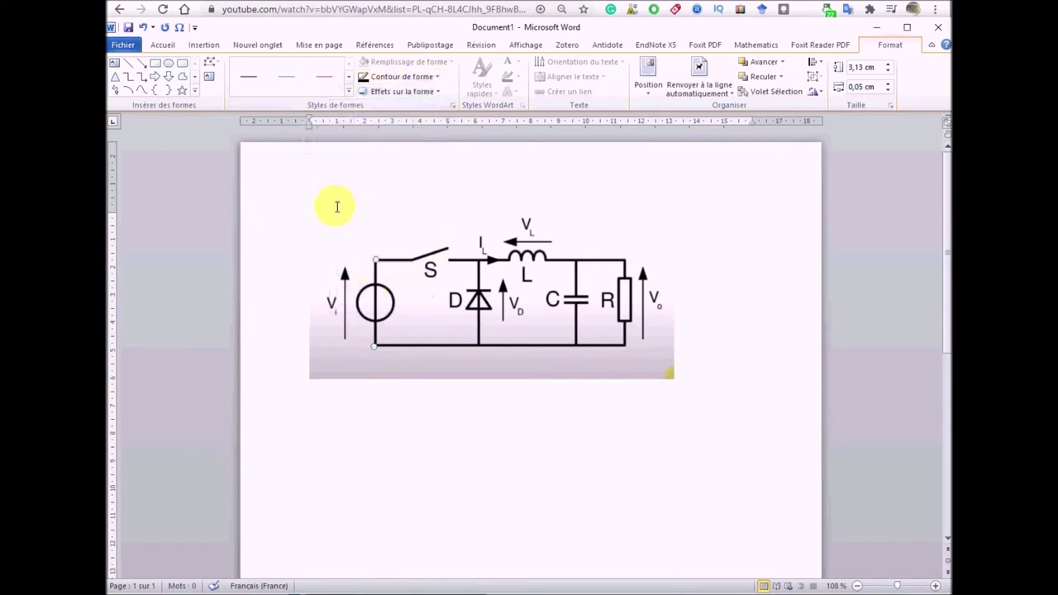
click(168, 63)
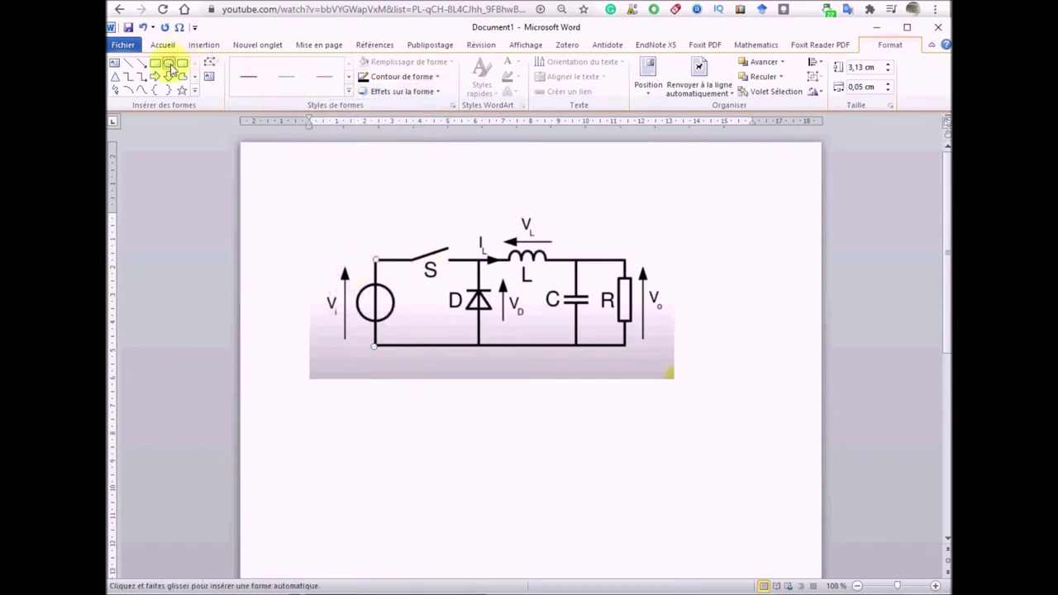
Step: Place a 1,37 × 1,39 cm black-outlined circle with no fill over the voltage source
drag(374, 286, 419, 322)
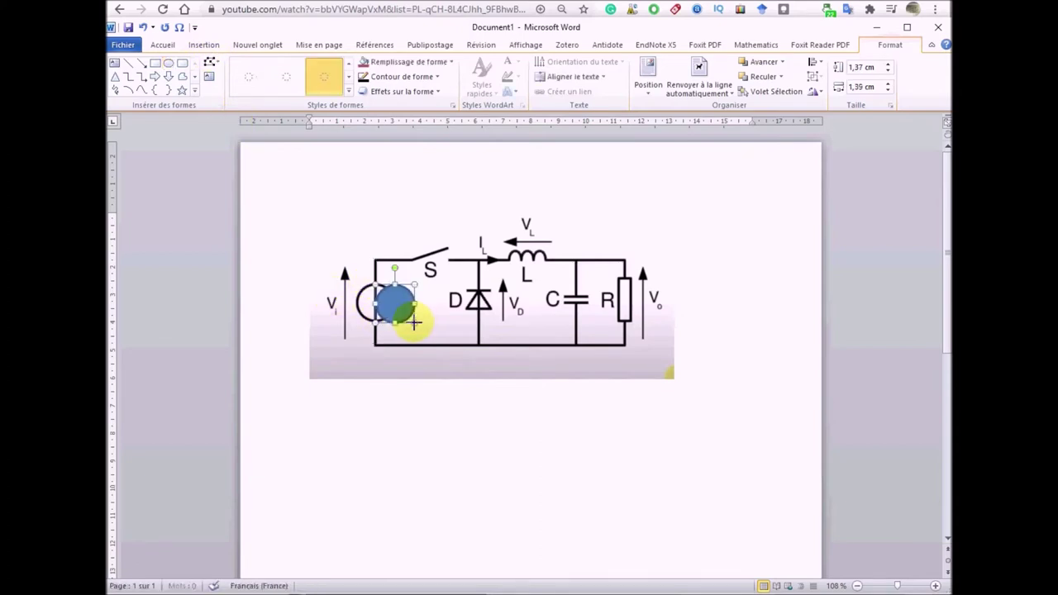
click(248, 76)
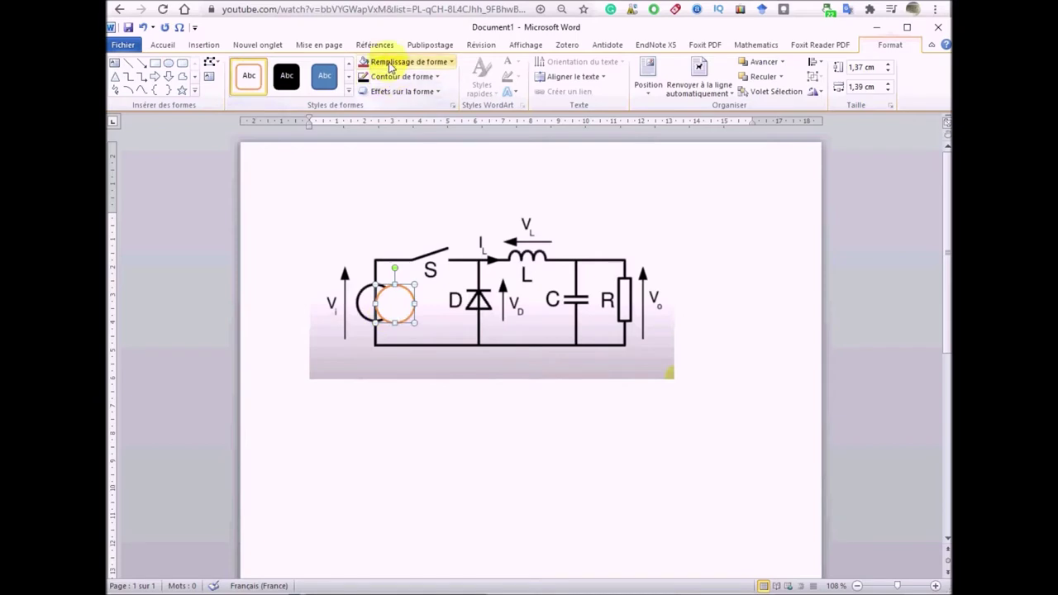
click(404, 62)
click(323, 85)
click(379, 76)
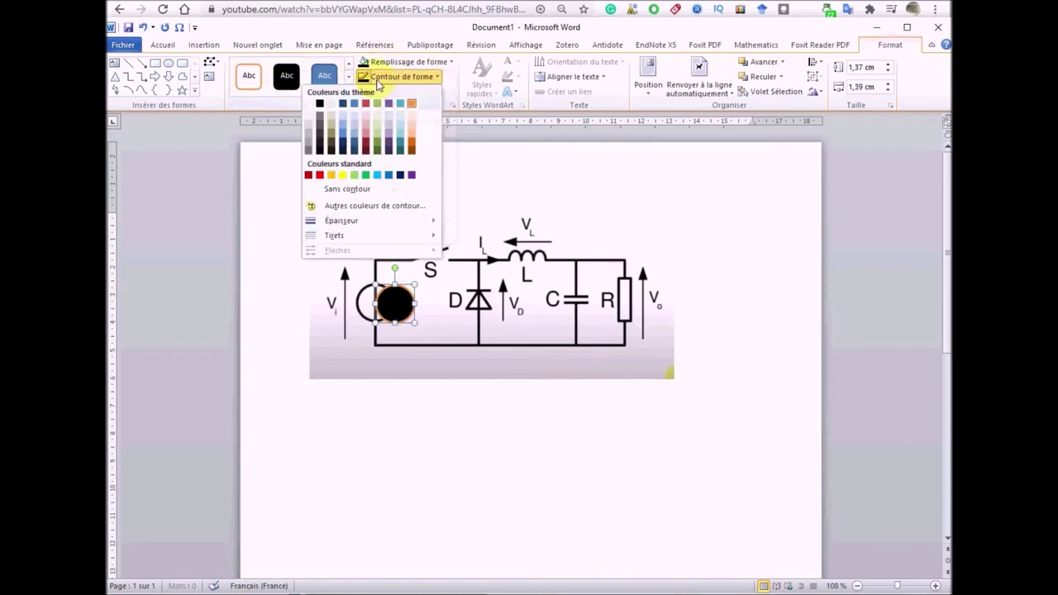
click(320, 104)
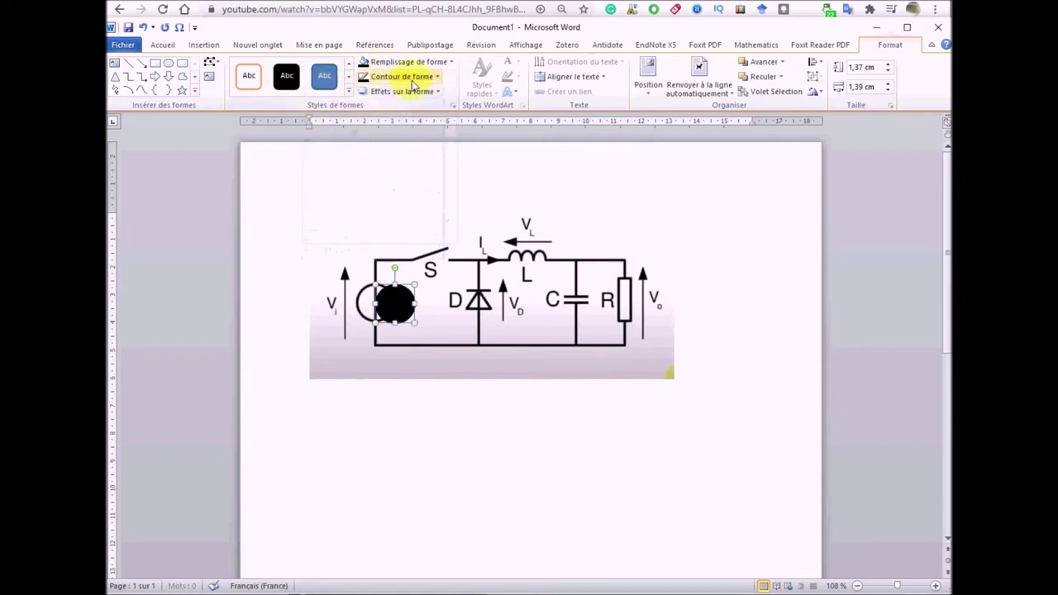
click(448, 62)
click(340, 174)
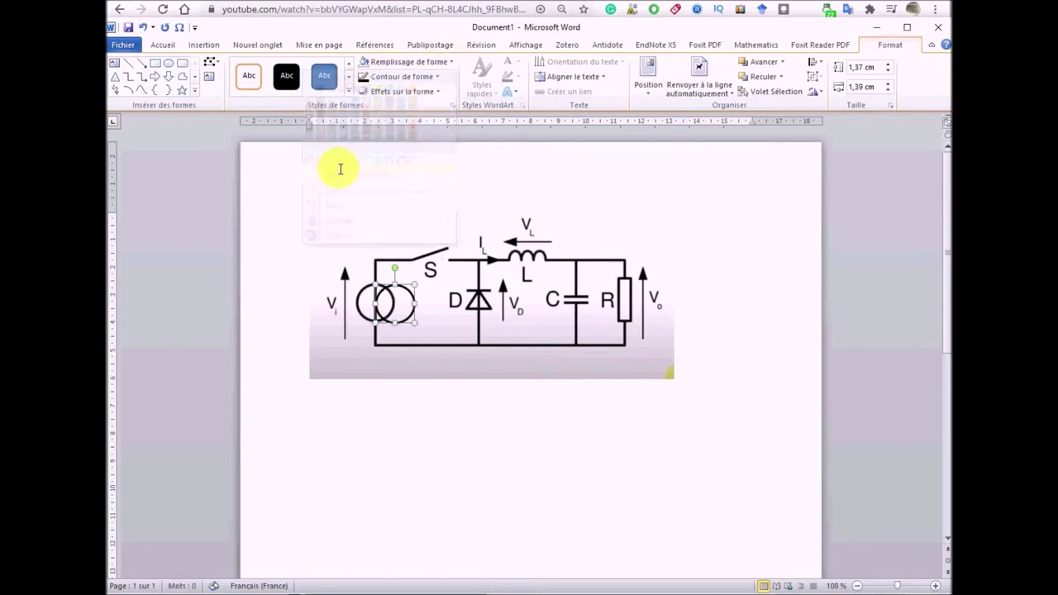
drag(392, 288, 393, 294)
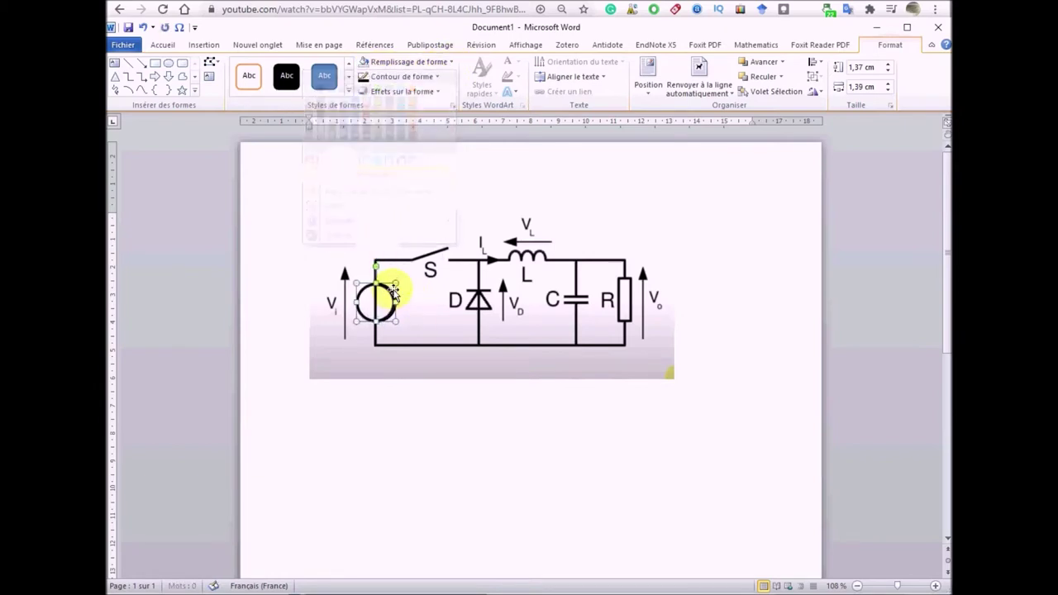
click(375, 339)
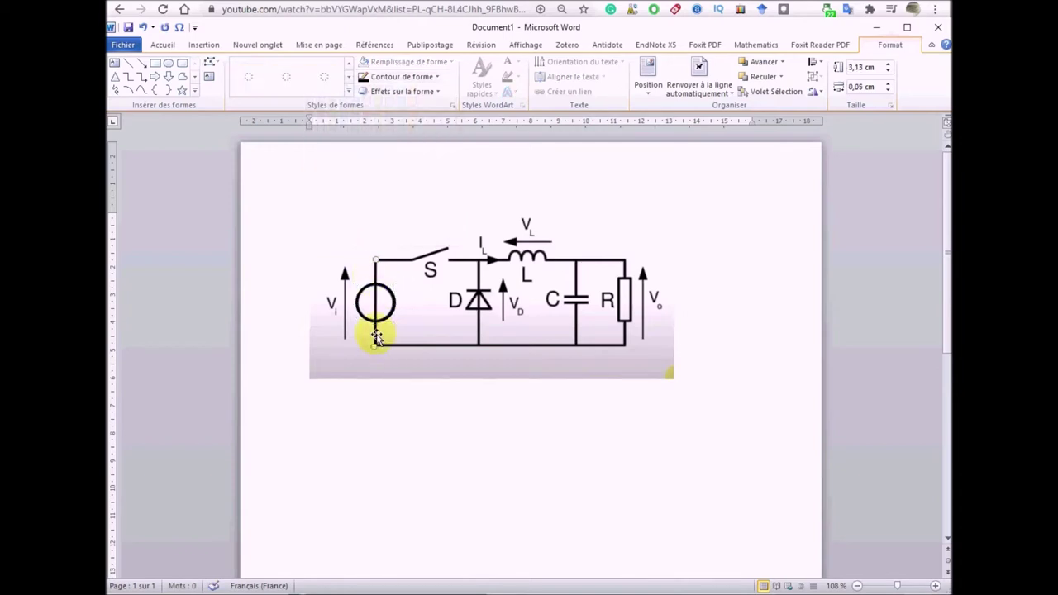
Step: Give the left wire line a heavier outline weight
click(387, 78)
mouse_move(366, 220)
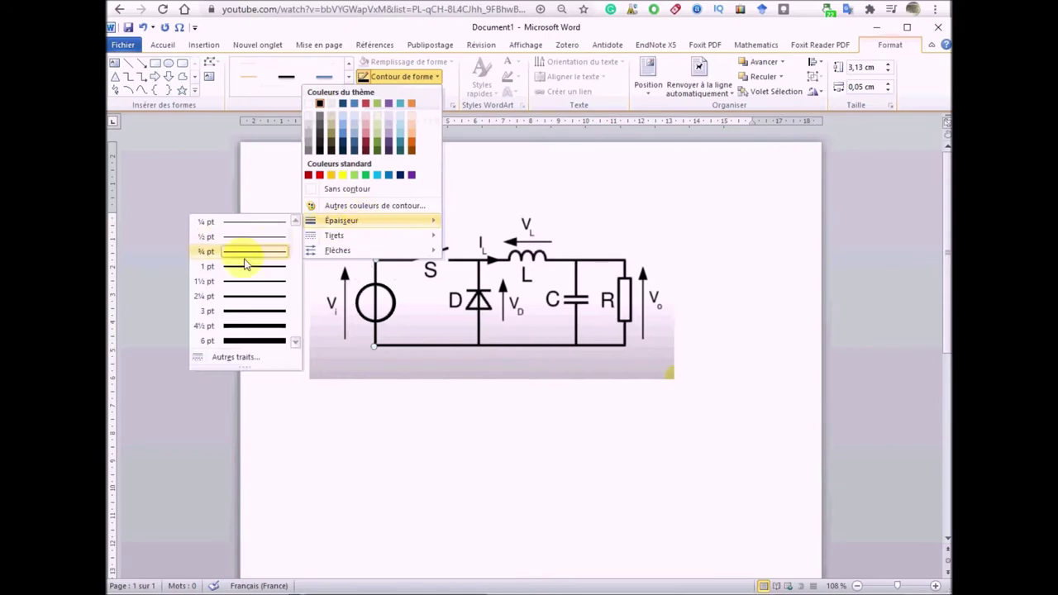
click(240, 282)
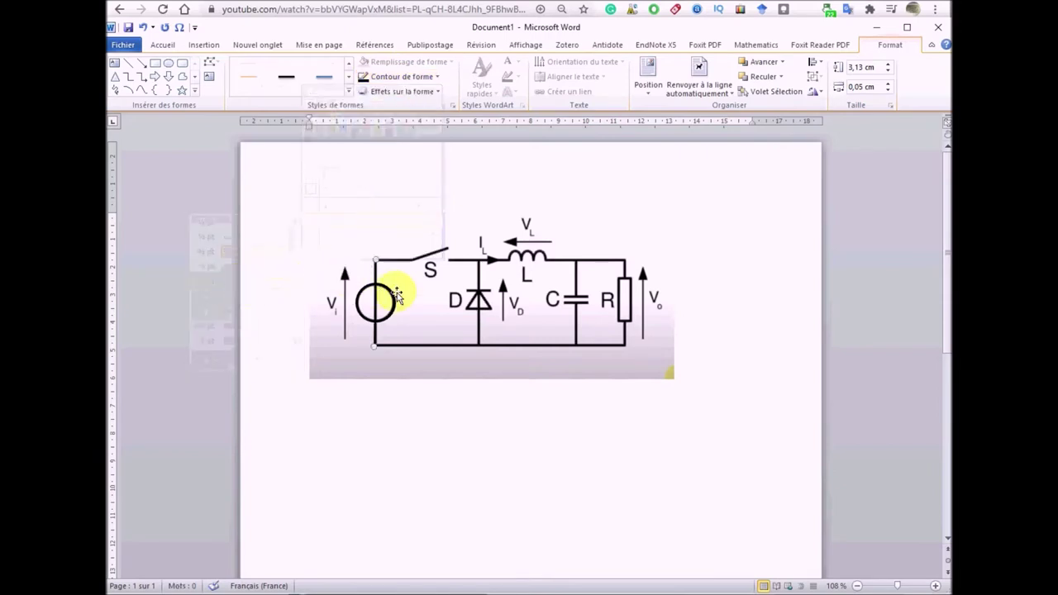
Step: Copy the wire line onto the diode, capacitor and resistor branches of the diagram
click(389, 314)
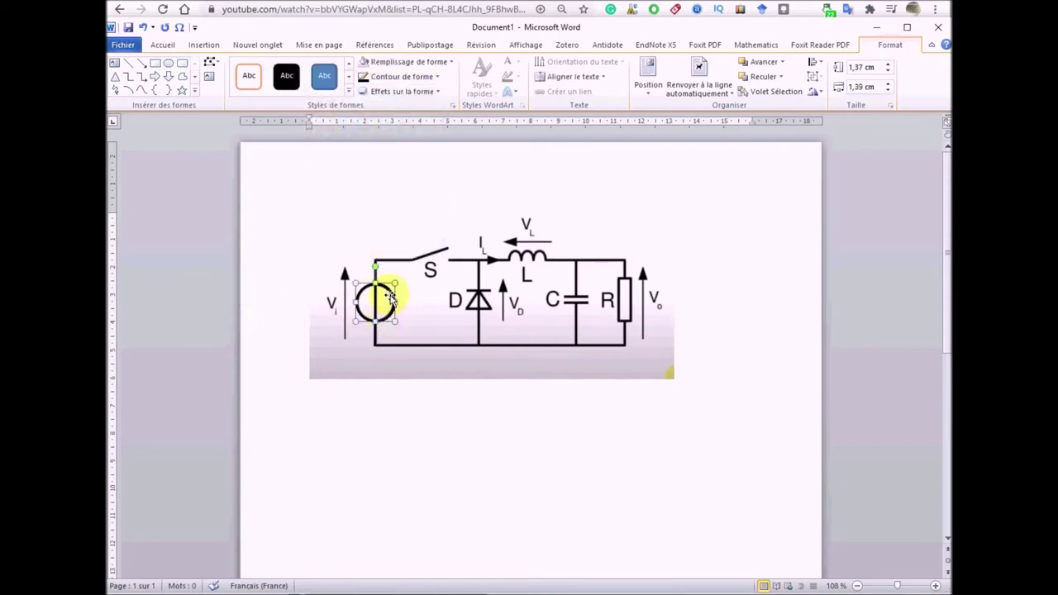
click(374, 338)
click(376, 338)
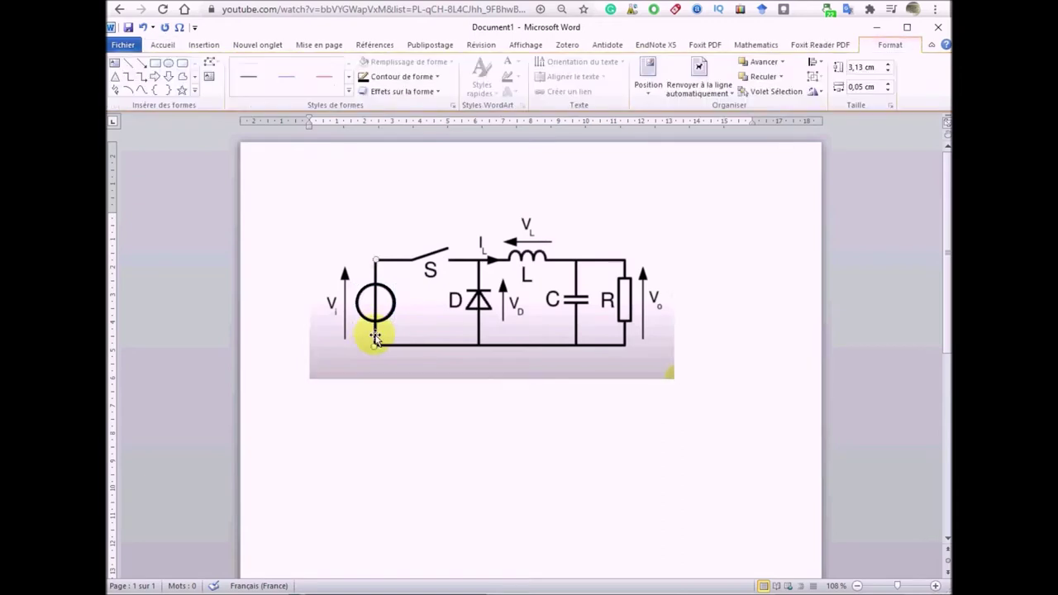
drag(396, 337, 573, 340)
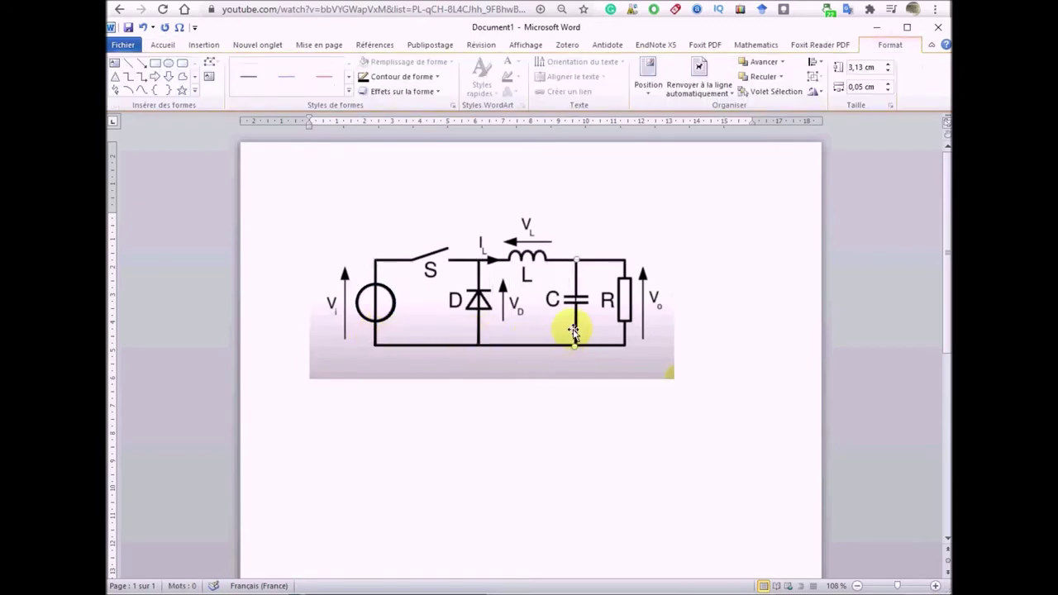
mouse_move(576, 341)
mouse_down()
mouse_move(606, 331)
mouse_move(577, 332)
mouse_up()
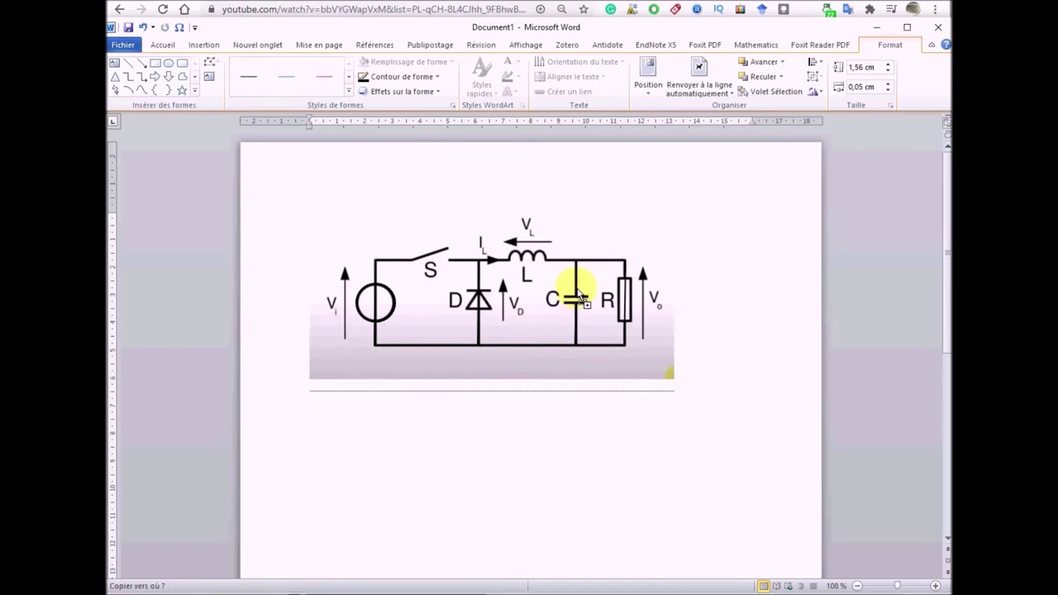
click(578, 320)
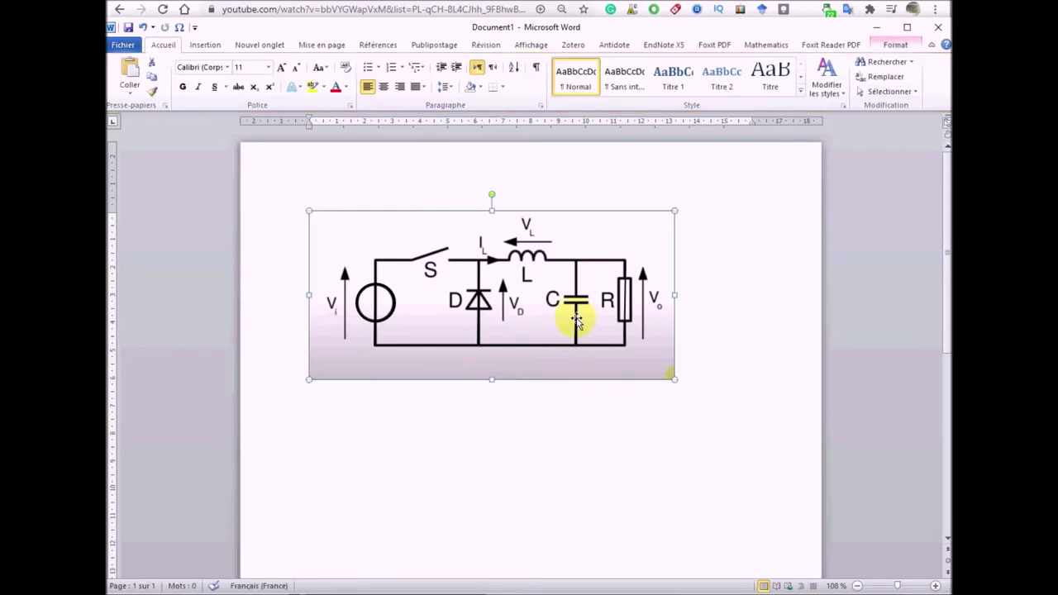
Step: Adjust the capacitor's wire line and group the traced capacitor pieces into one shape
click(575, 321)
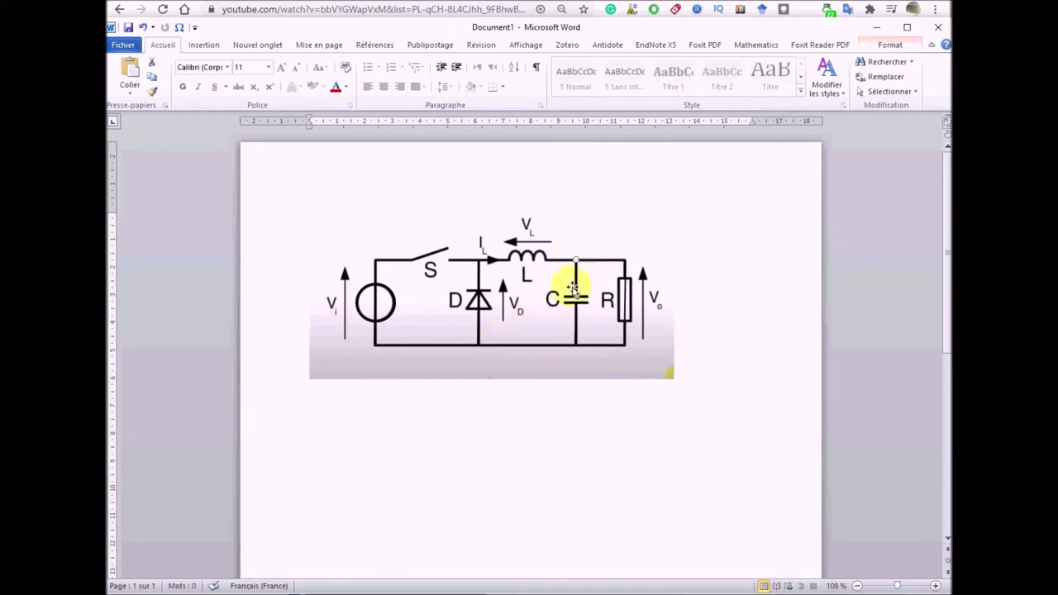
drag(574, 260, 580, 276)
click(579, 299)
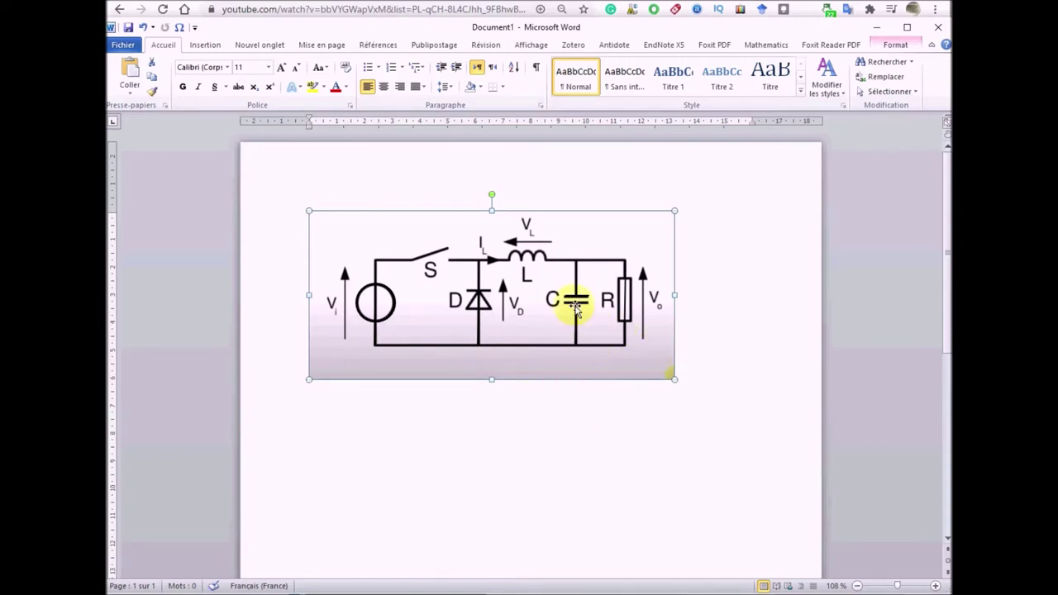
mouse_move(576, 298)
mouse_down()
mouse_move(577, 325)
mouse_move(584, 303)
mouse_up()
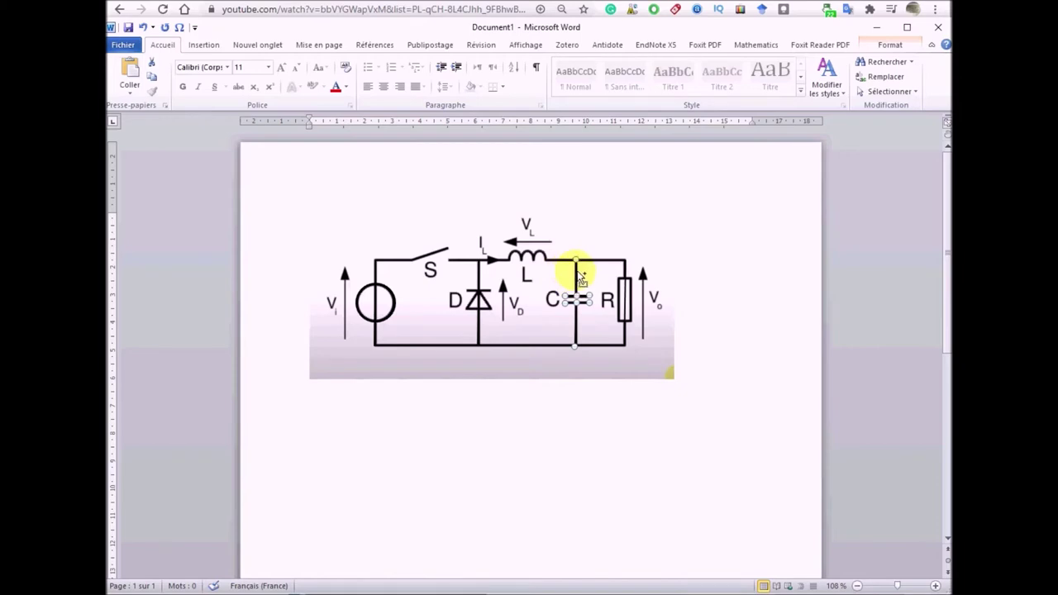
right_click(577, 271)
mouse_move(489, 345)
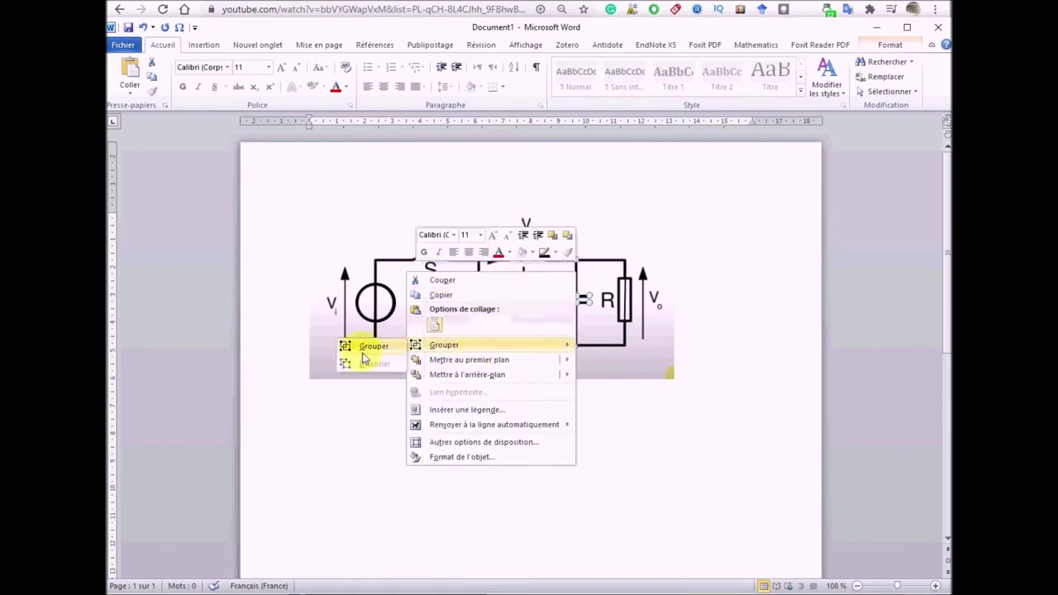
click(353, 354)
Step: Group the source circle with its lines, then move source left and capacitor right below the picture
click(385, 291)
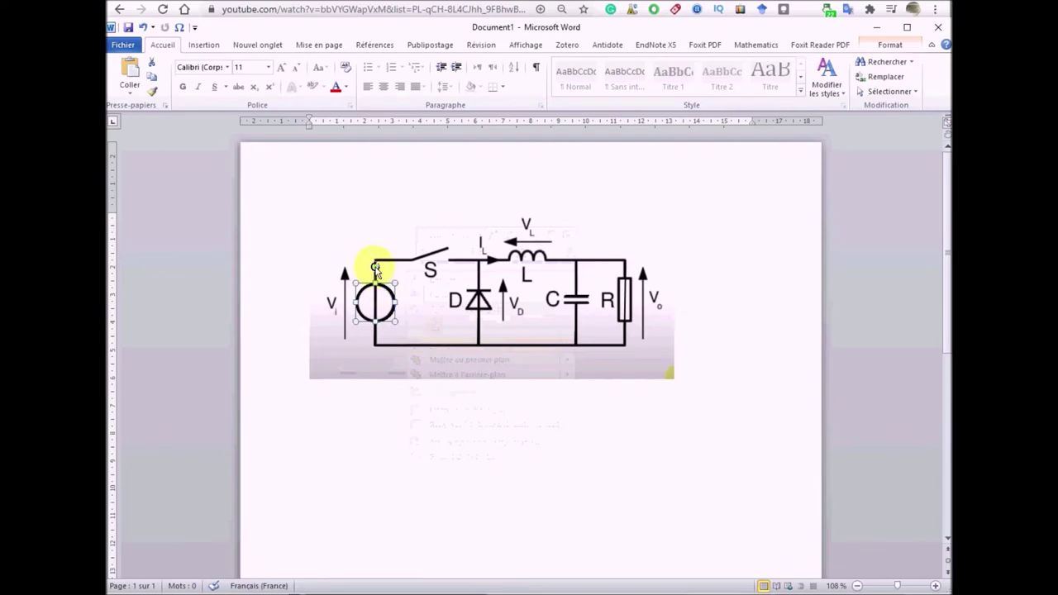
right_click(375, 331)
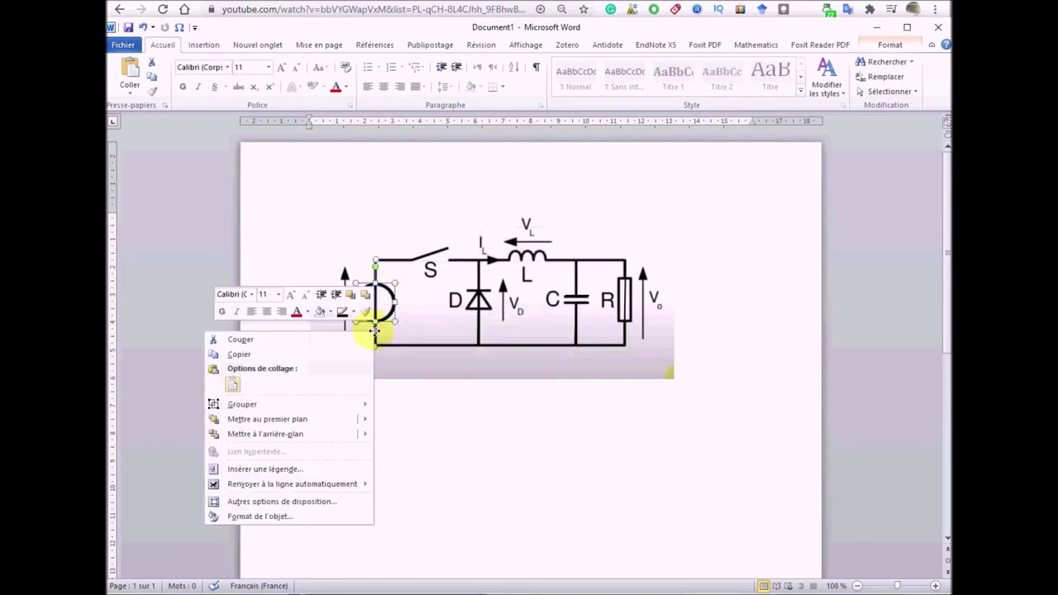
mouse_move(266, 406)
click(165, 406)
drag(385, 319, 385, 463)
drag(587, 307, 574, 444)
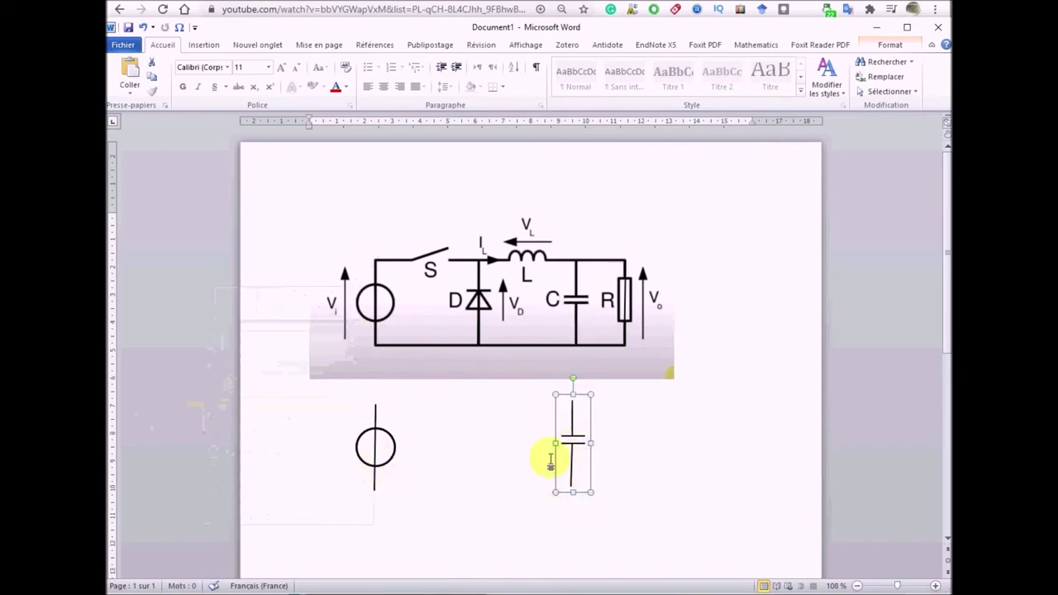
click(375, 421)
click(375, 420)
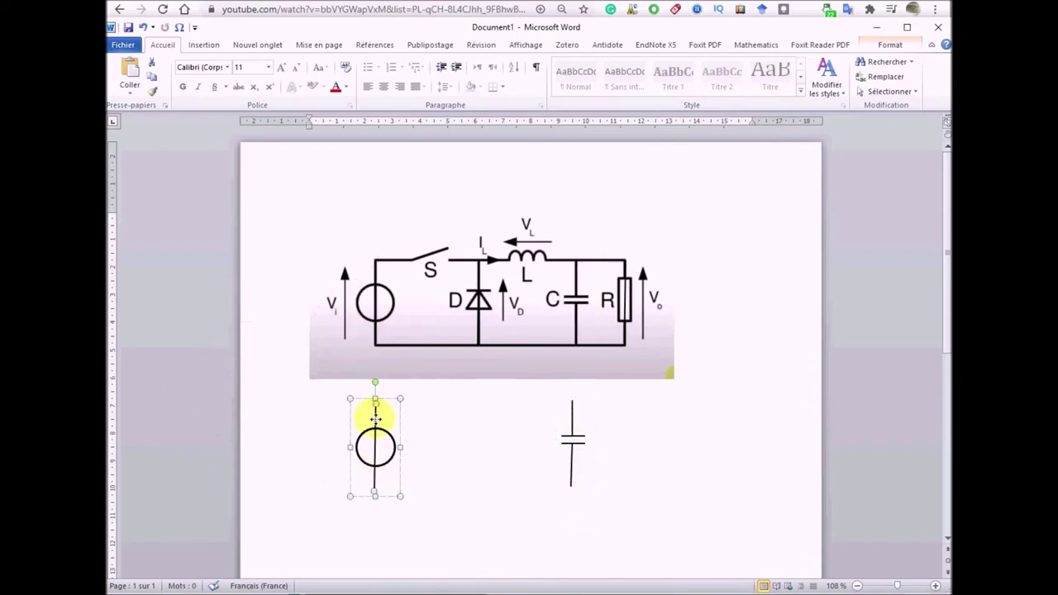
click(626, 300)
click(204, 45)
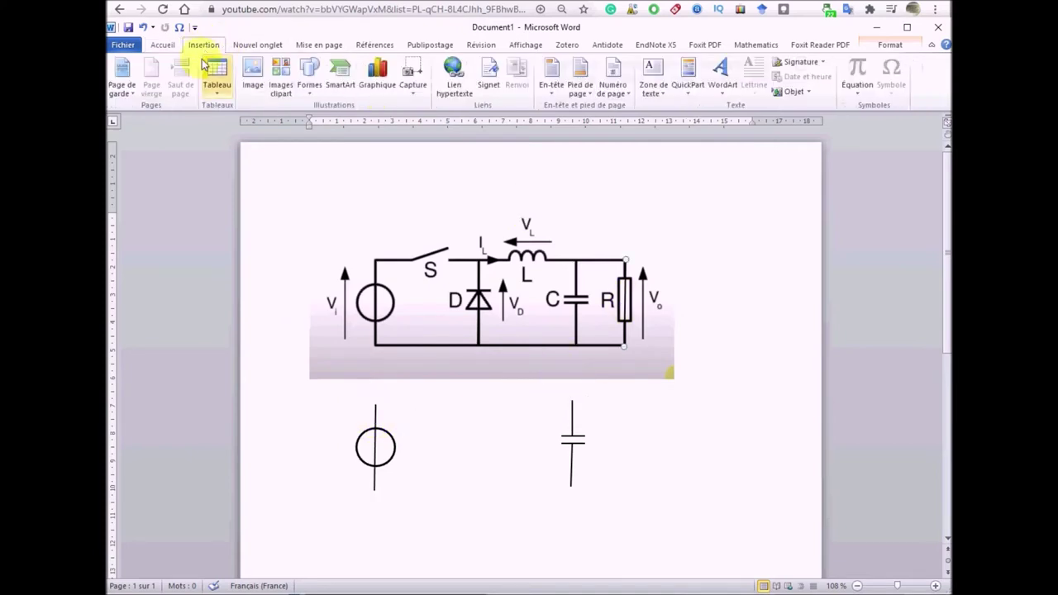
Step: Trace resistor R with a 1,54 × 0,44 cm black-outlined, unfilled rectangle
click(308, 75)
click(207, 120)
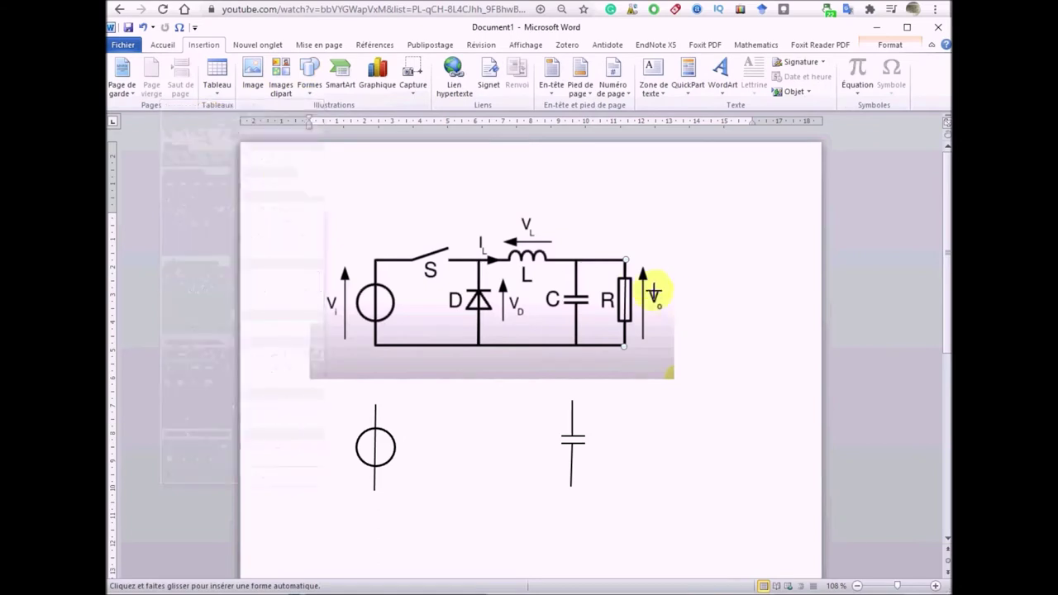
click(622, 277)
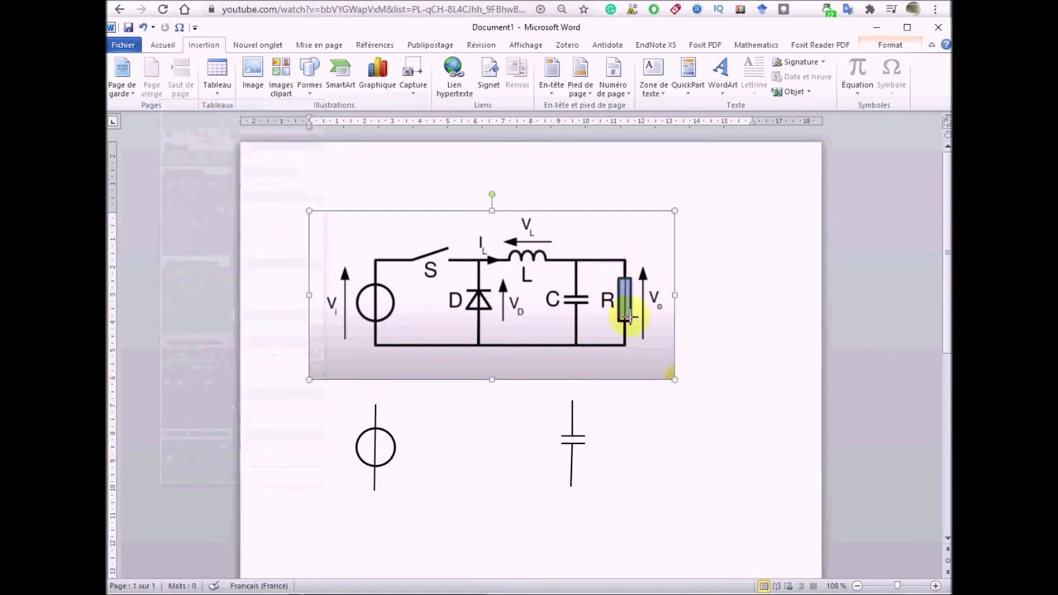
drag(628, 319, 632, 323)
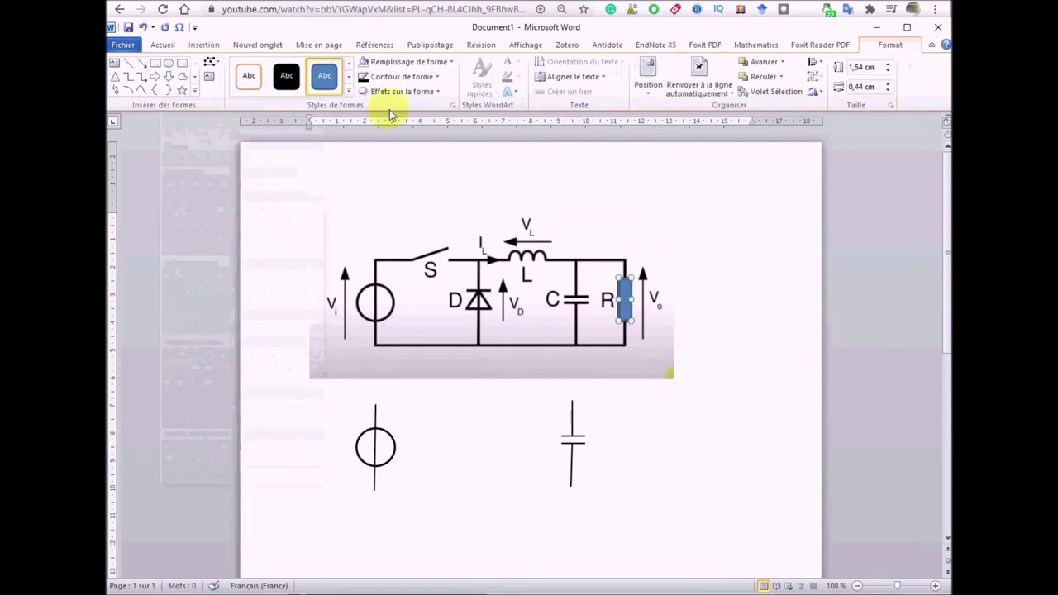
click(399, 77)
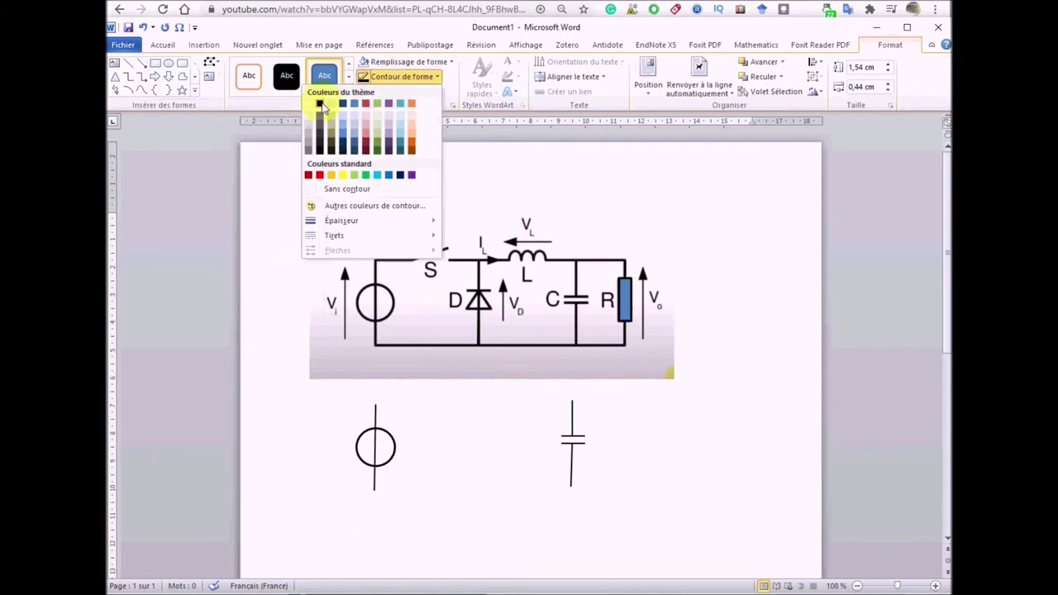
click(400, 63)
click(400, 64)
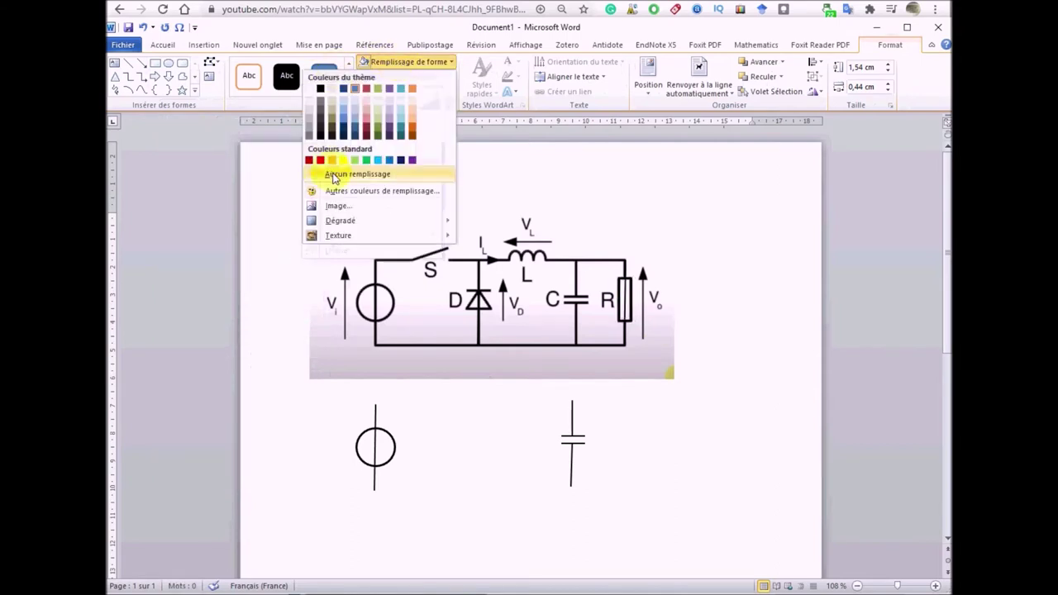
click(329, 106)
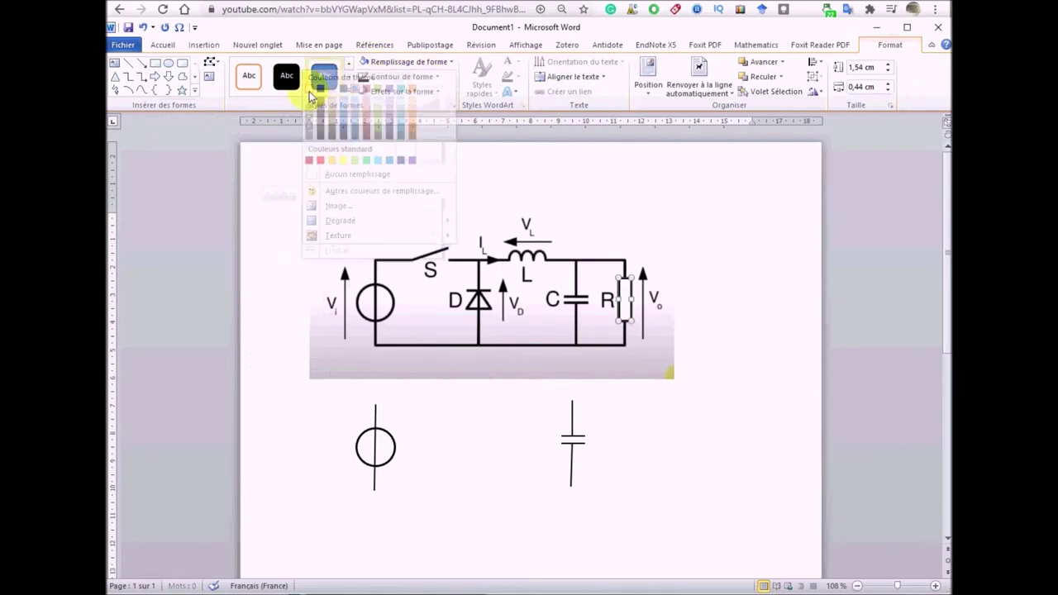
Step: Select the rectangle and wire pieces traced over the resistor
click(624, 271)
click(626, 277)
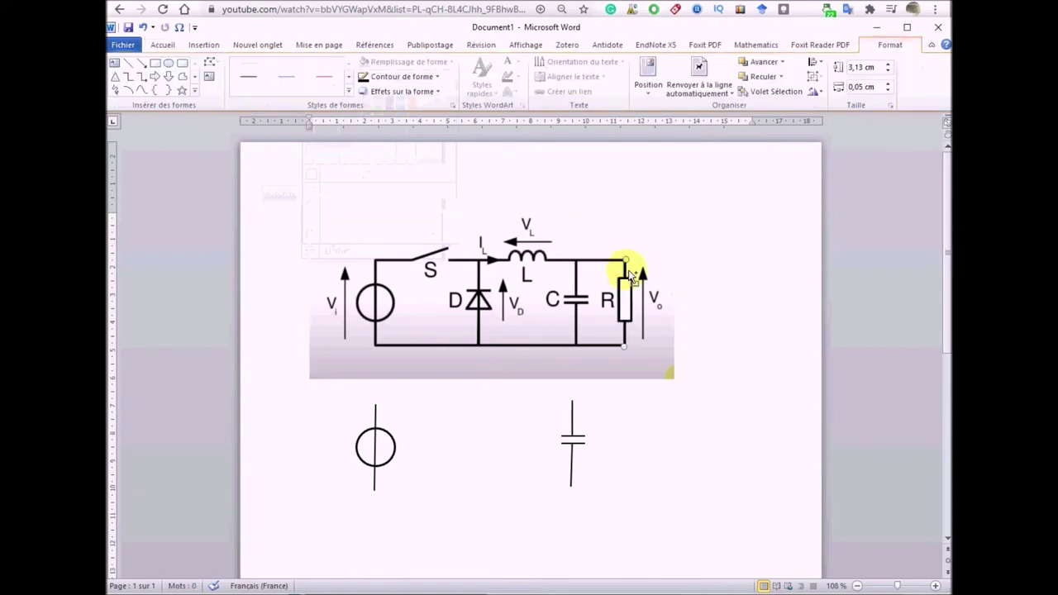
right_click(629, 287)
Step: Group the resistor's rectangle and lines, and place it below the picture right of the capacitor
mouse_move(488, 360)
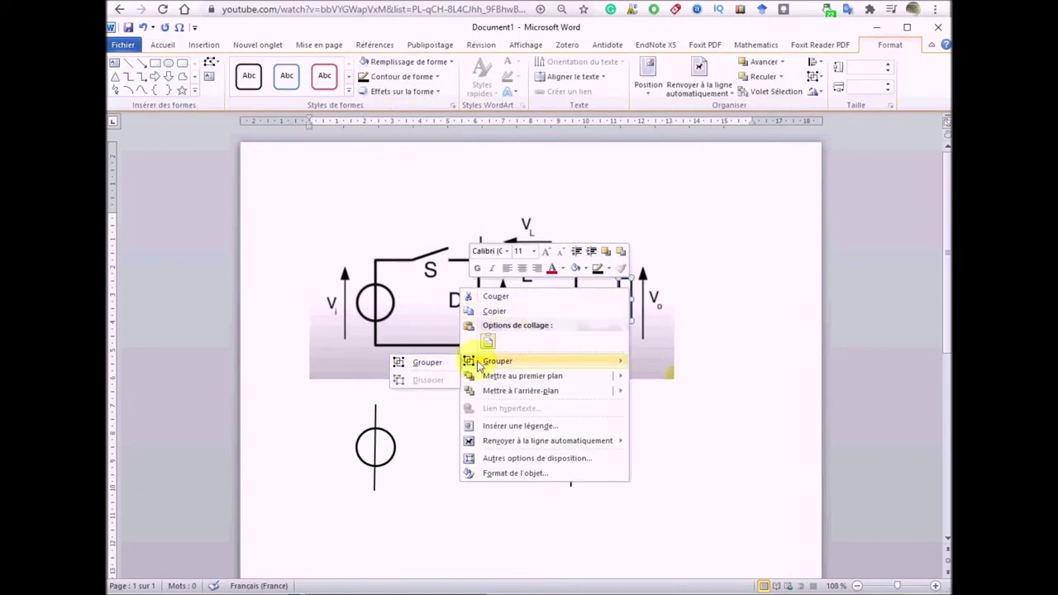
click(421, 367)
drag(608, 307, 628, 447)
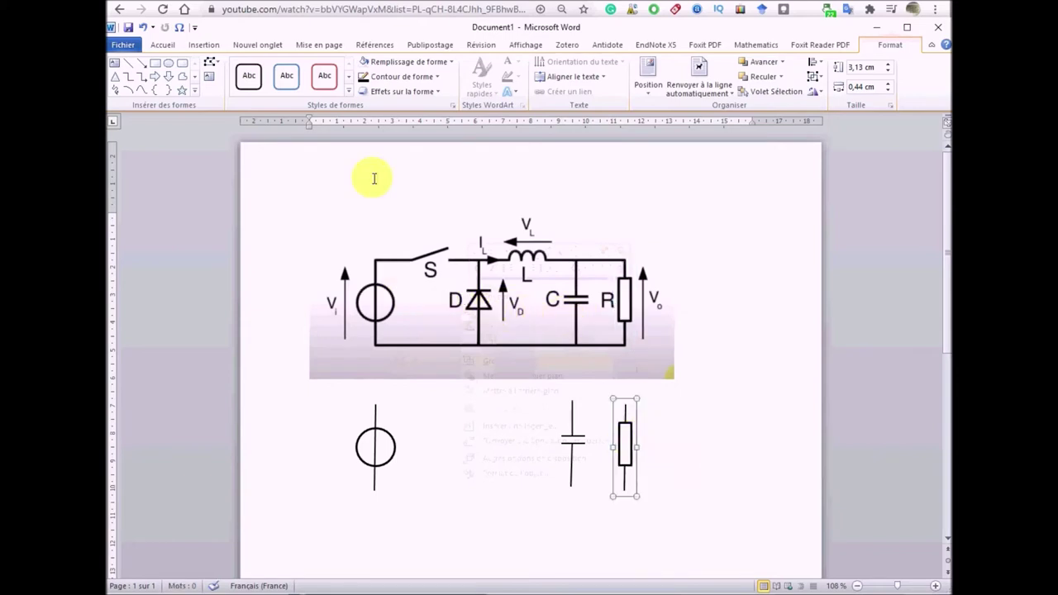
click(376, 414)
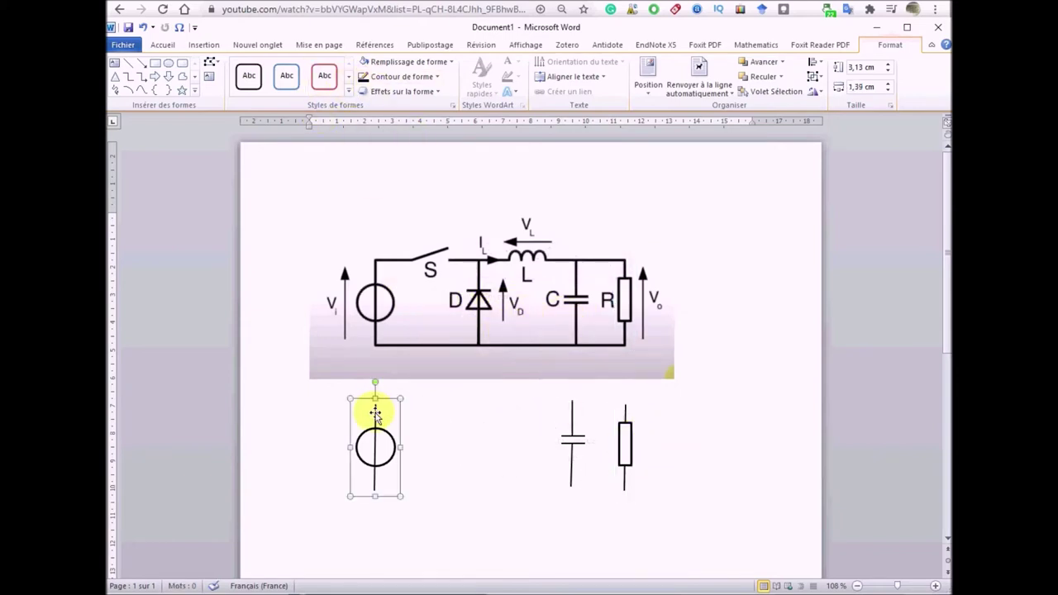
right_click(376, 413)
Step: Duplicate the source's vertical line and position the copy on the diode's wire
click(331, 433)
right_click(324, 404)
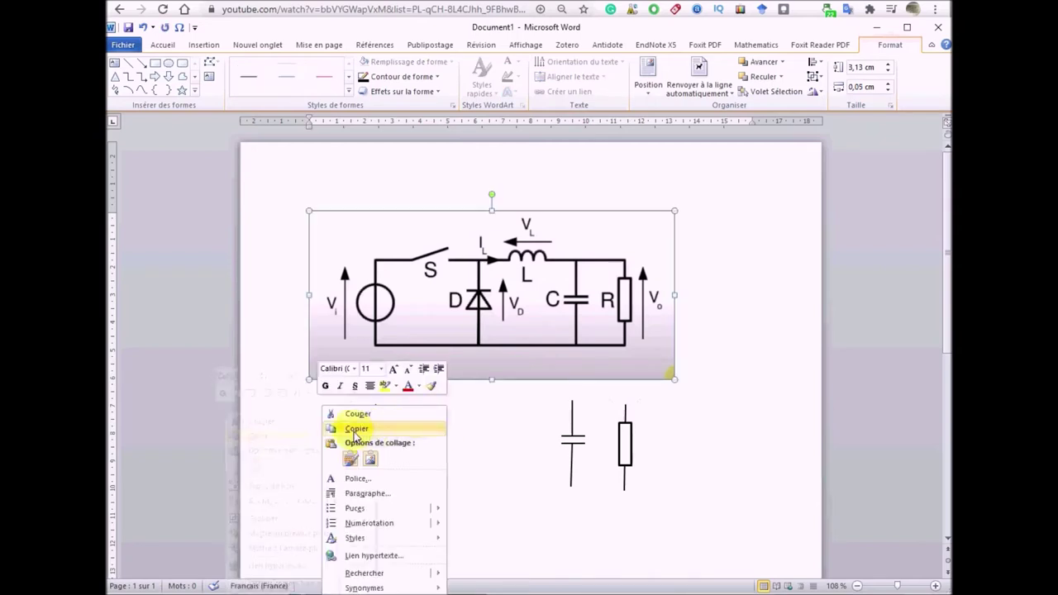
click(341, 455)
click(386, 426)
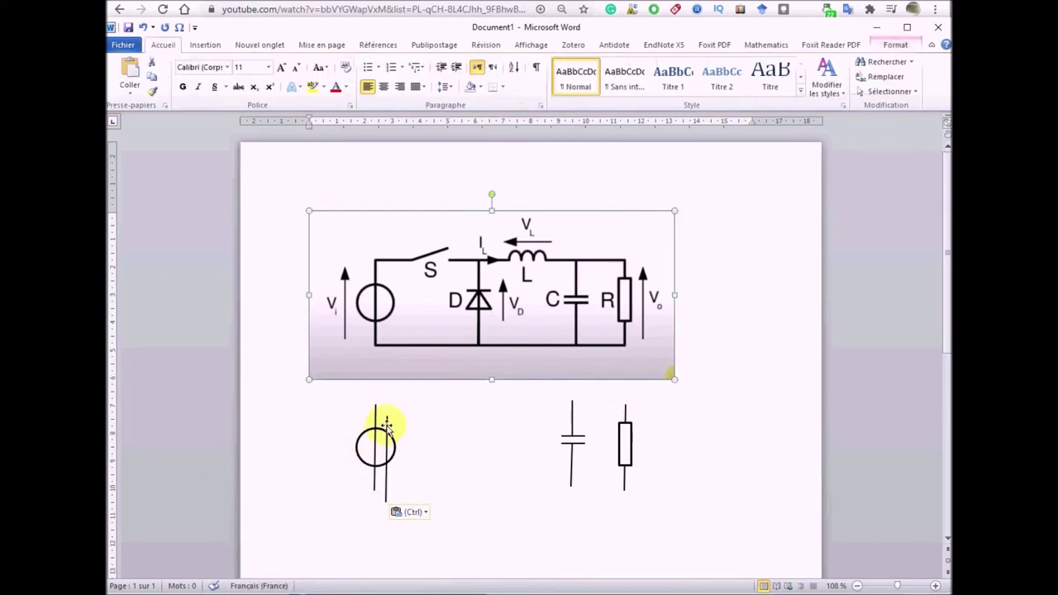
mouse_move(385, 472)
mouse_down()
mouse_move(476, 399)
mouse_move(478, 324)
mouse_move(489, 318)
mouse_move(468, 290)
mouse_up()
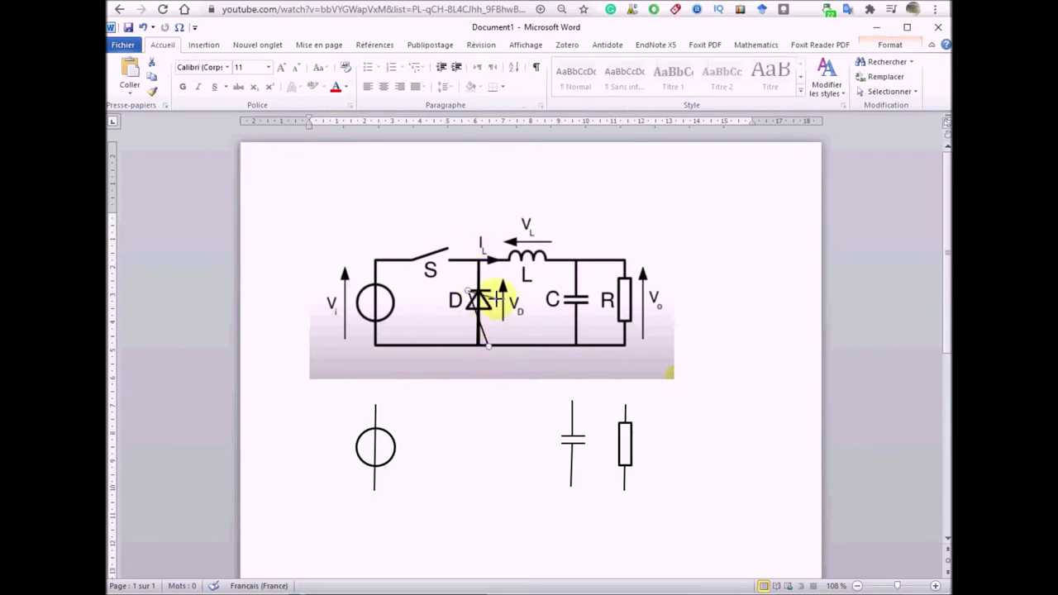
Step: Reposition the small line segment at the diode in the circuit picture
click(486, 289)
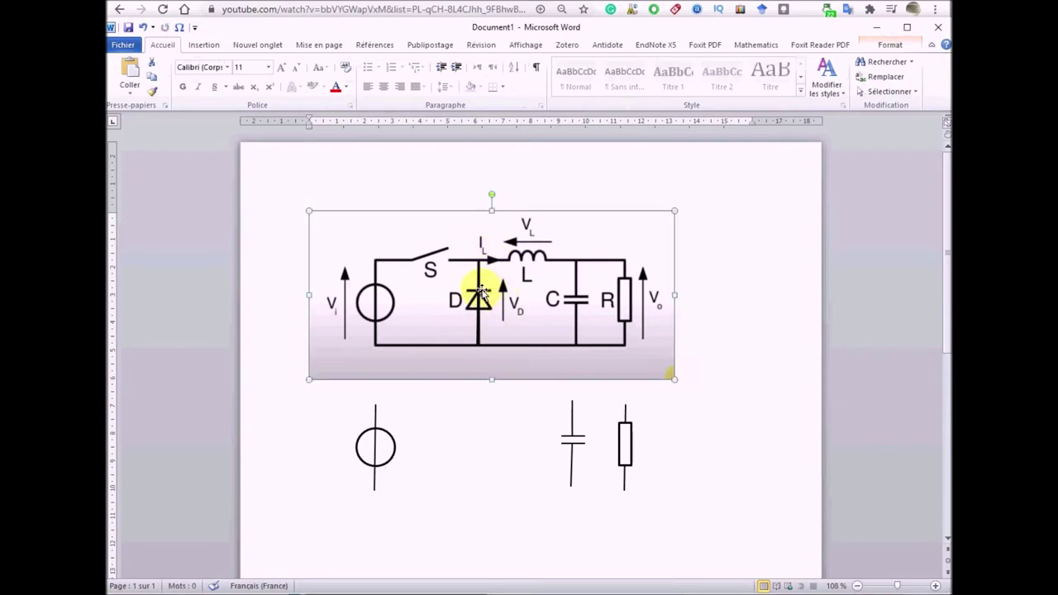
click(475, 291)
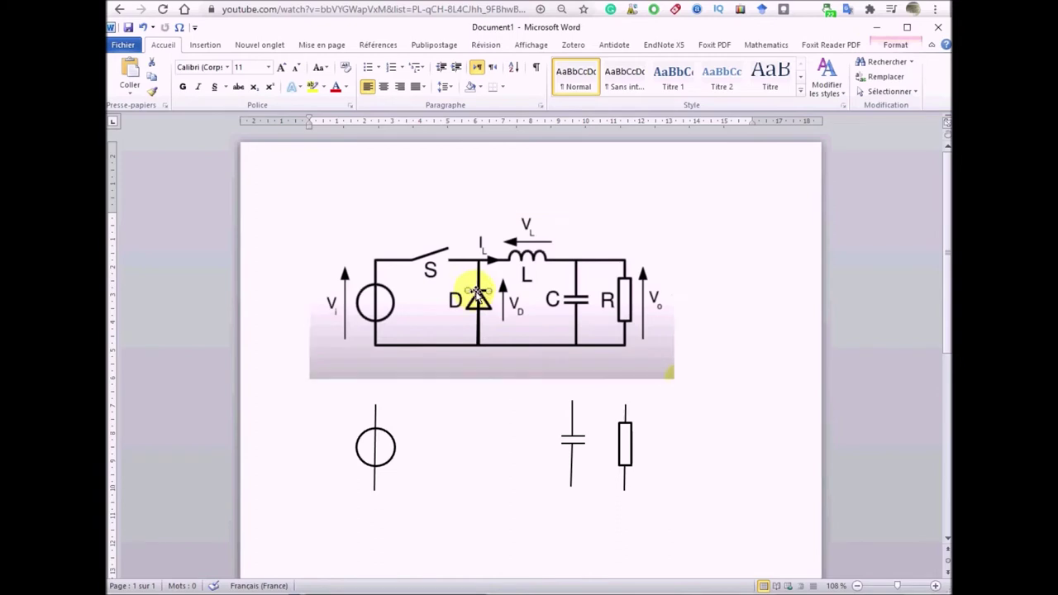
drag(477, 308, 492, 319)
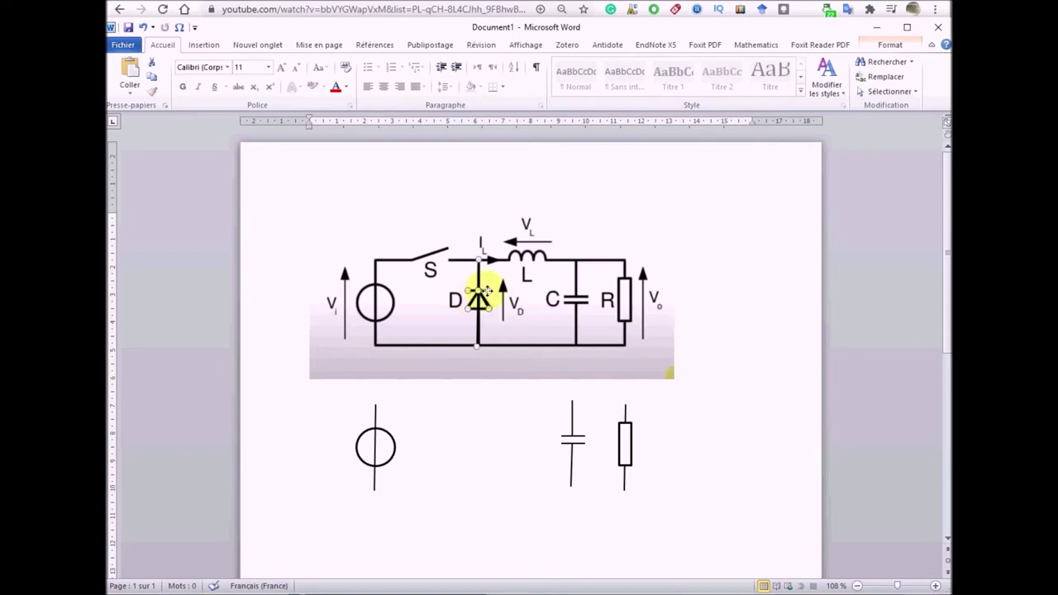
right_click(480, 291)
click(482, 291)
Step: Group the diode pieces and move the diode symbol below the picture, between source and capacitor
right_click(478, 325)
mouse_move(379, 394)
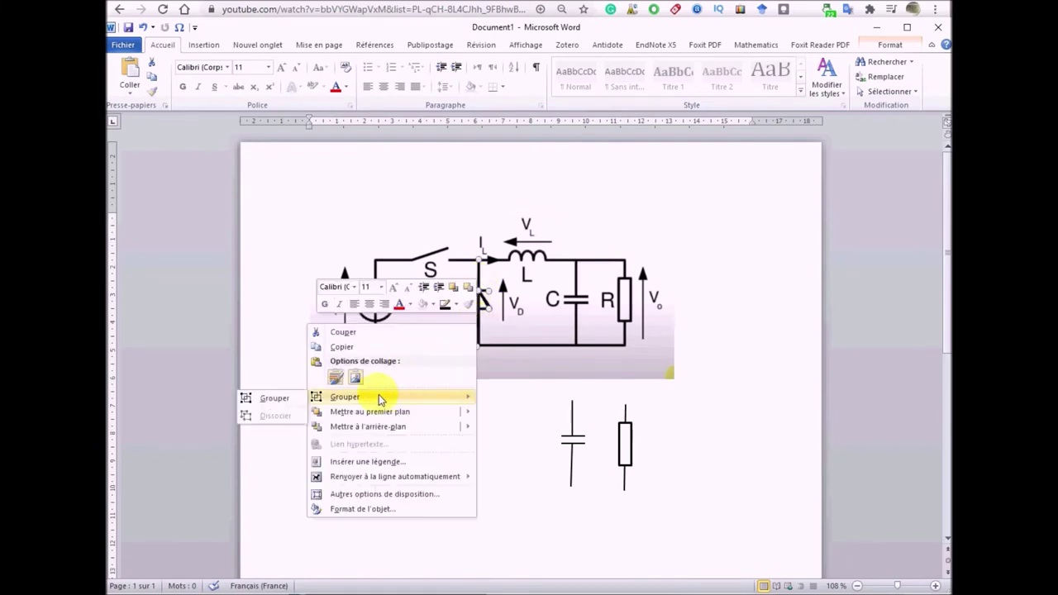
click(298, 397)
mouse_move(480, 307)
mouse_down()
mouse_move(482, 436)
mouse_move(475, 430)
mouse_up()
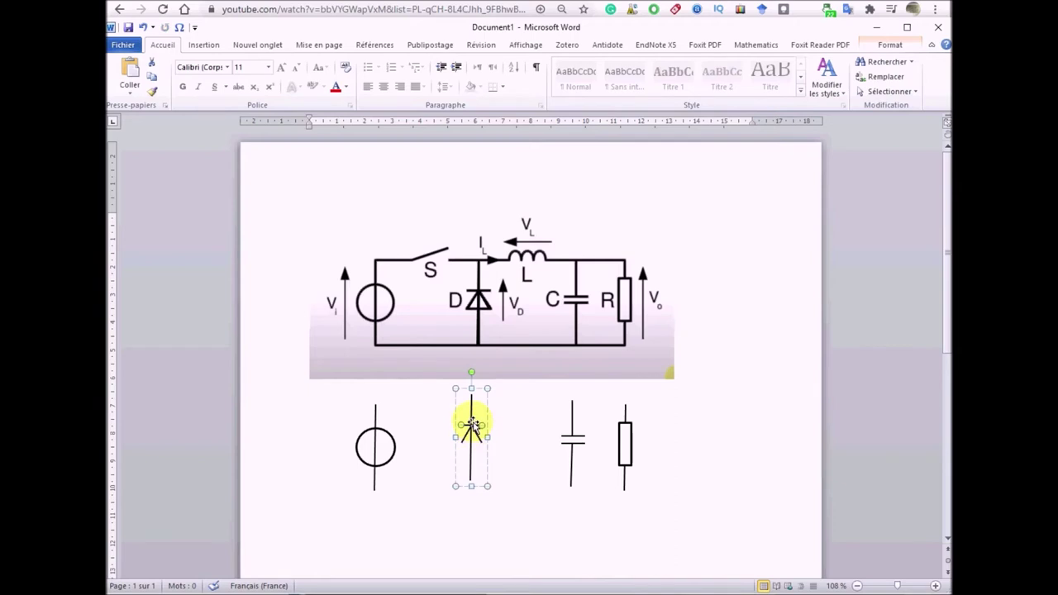
drag(478, 425, 473, 438)
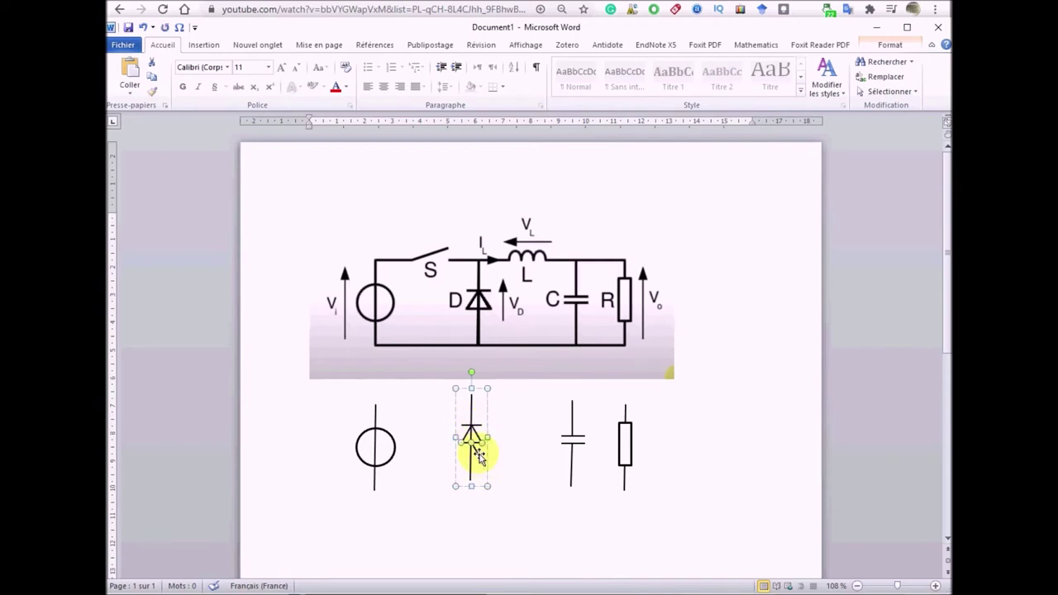
click(494, 444)
click(476, 446)
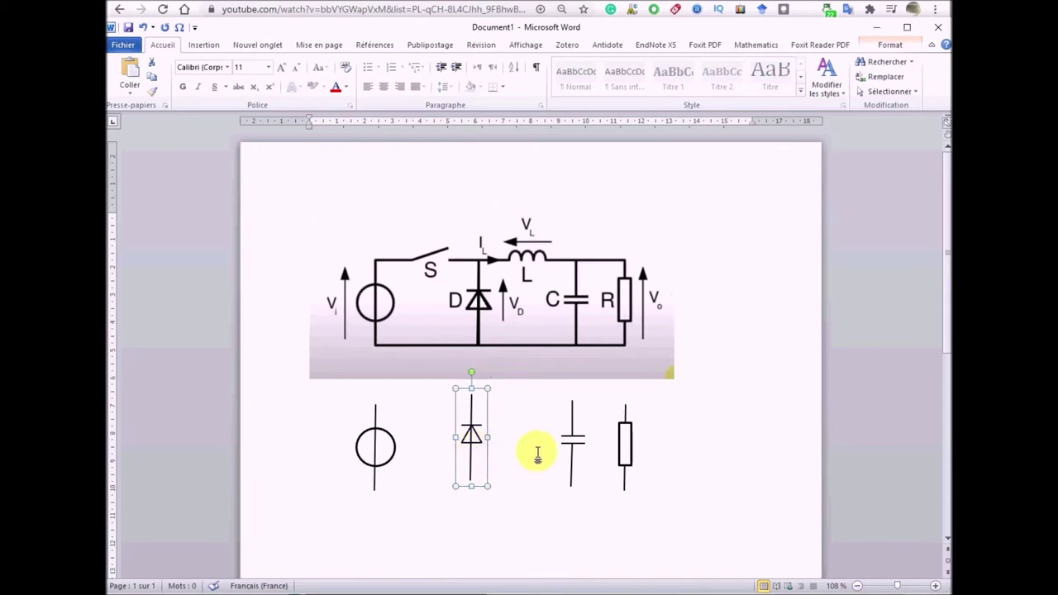
click(496, 355)
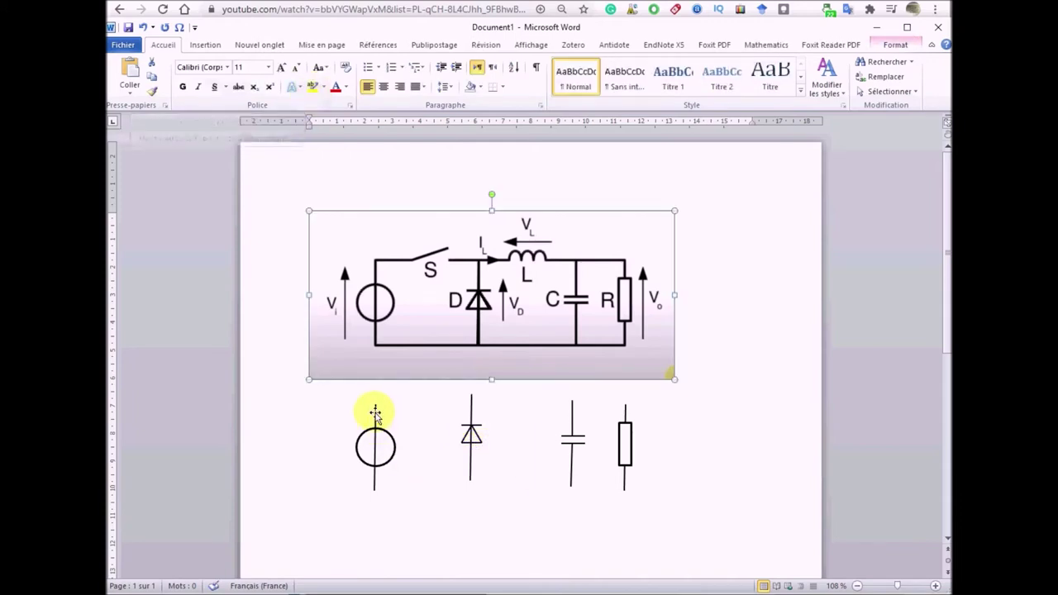
right_click(736, 313)
Step: Paste a copied line and stretch it into a horizontal bottom wire toward the resistor
click(643, 371)
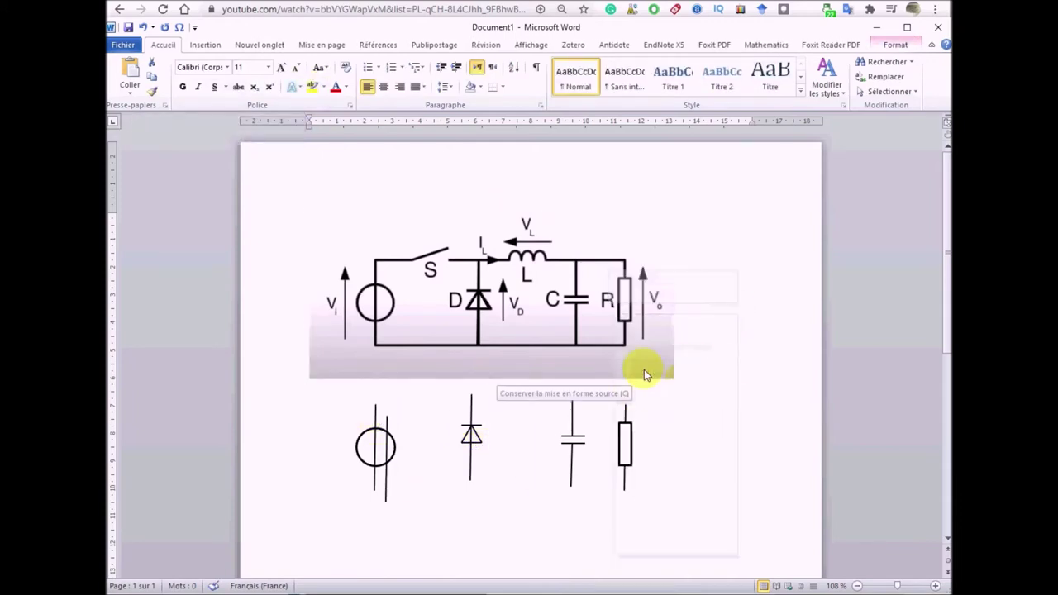
drag(385, 502, 626, 487)
drag(388, 420, 372, 485)
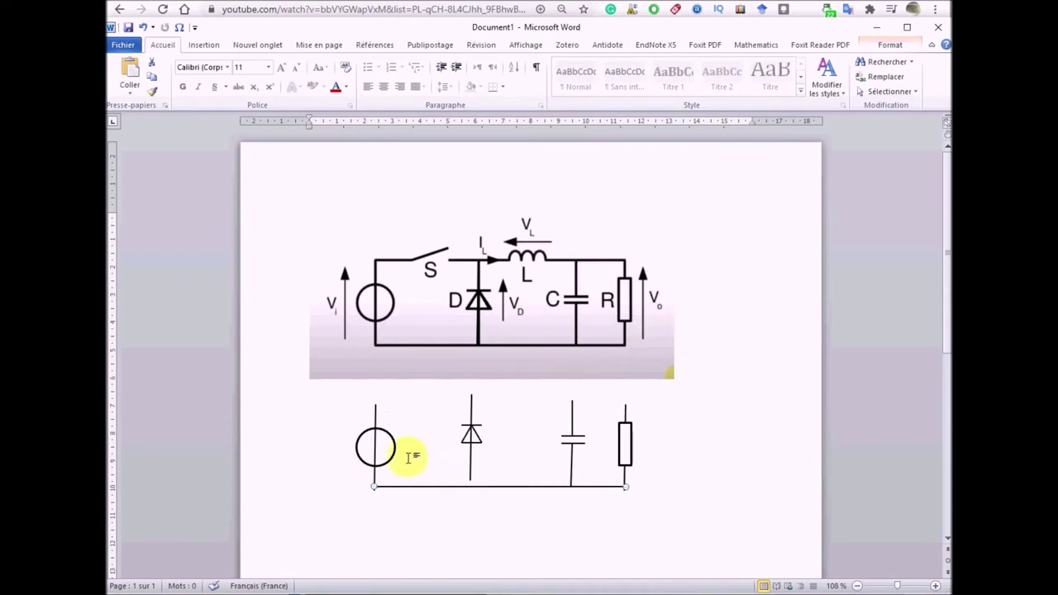
Step: Nudge the voltage source up, the diode down and the resistor right onto the wire
click(385, 438)
key(Up)
key(Up)
key(Up)
key(Up)
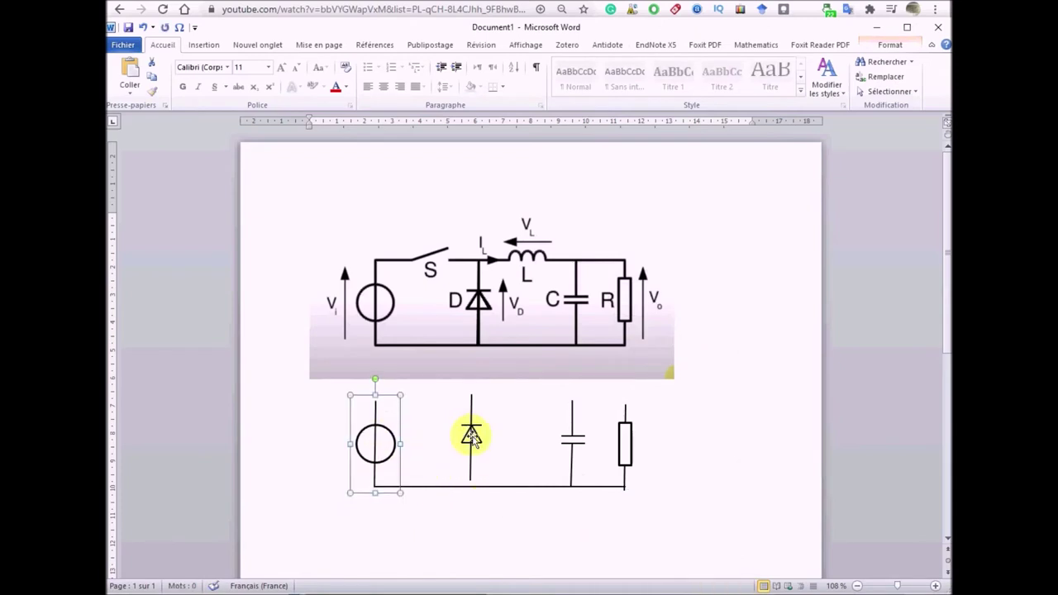
click(472, 432)
key(Down)
key(Down)
key(Down)
key(Down)
key(Down)
key(Down)
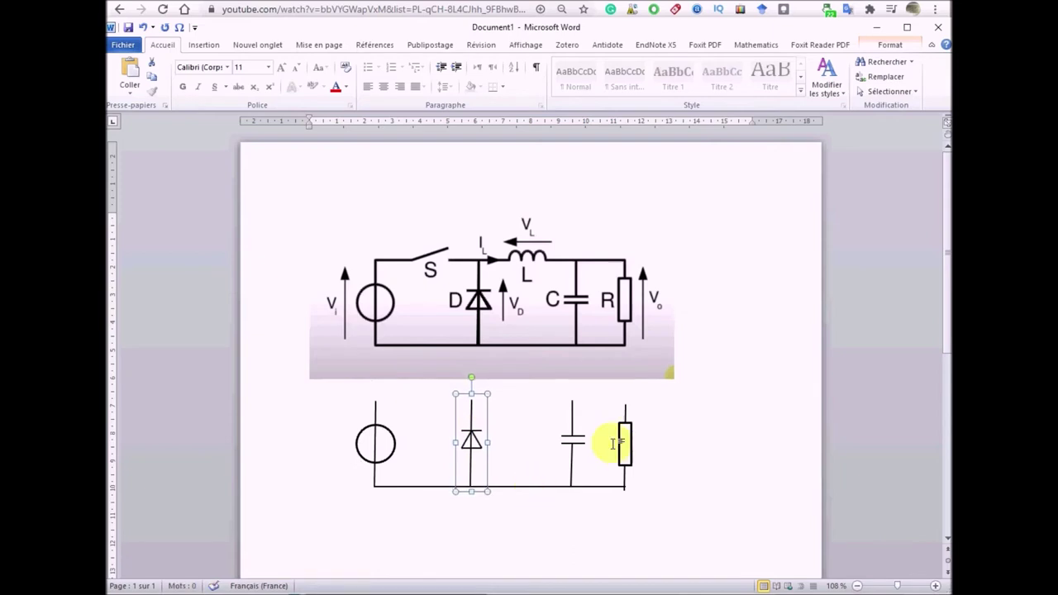
click(627, 447)
key(Right)
click(705, 474)
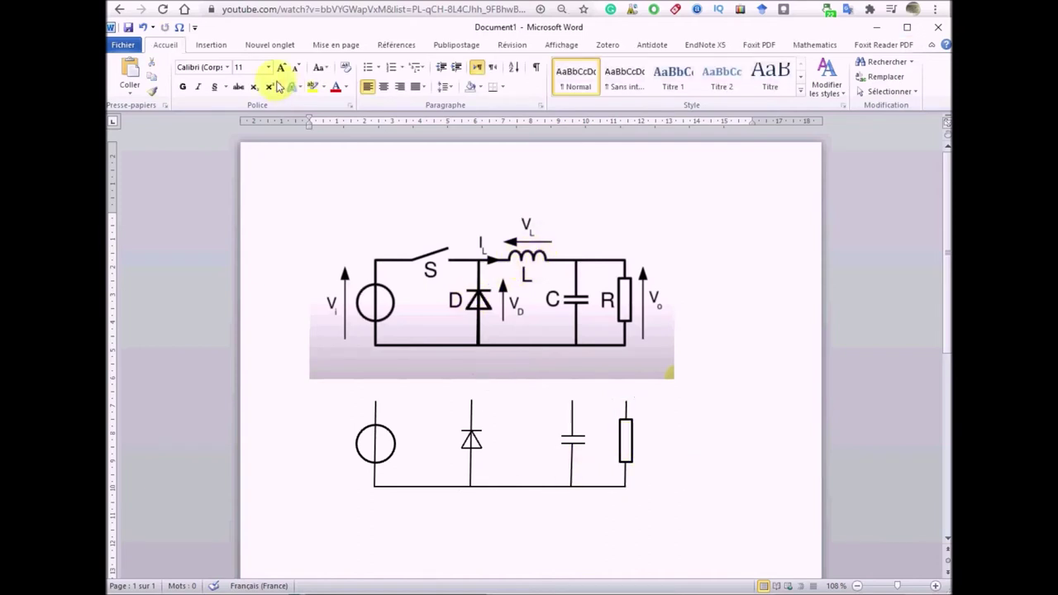
click(212, 45)
Step: Draw a curved arch right of the image and give it a black outline
click(308, 73)
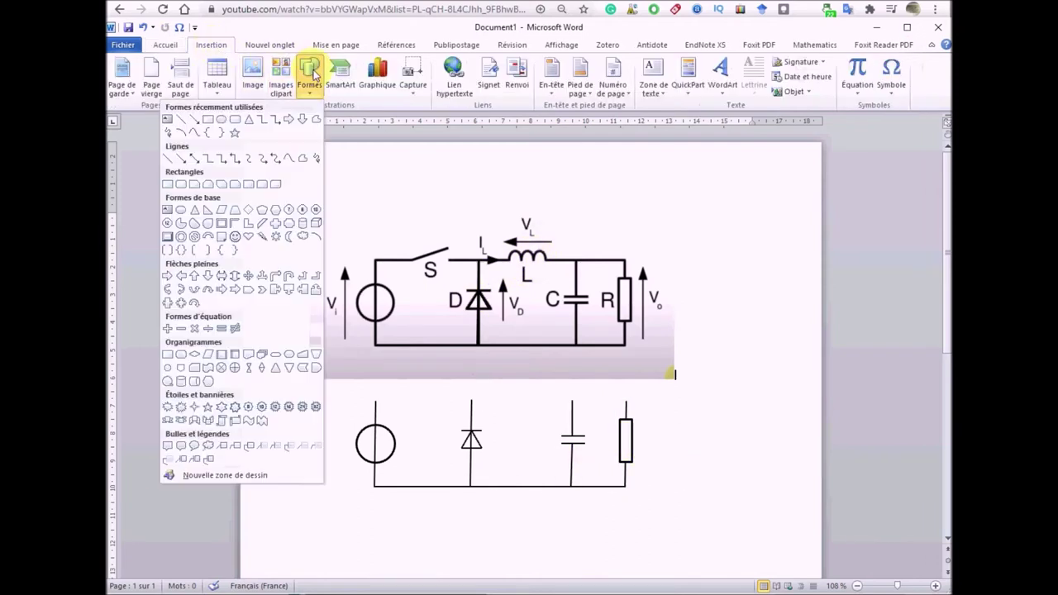
click(195, 137)
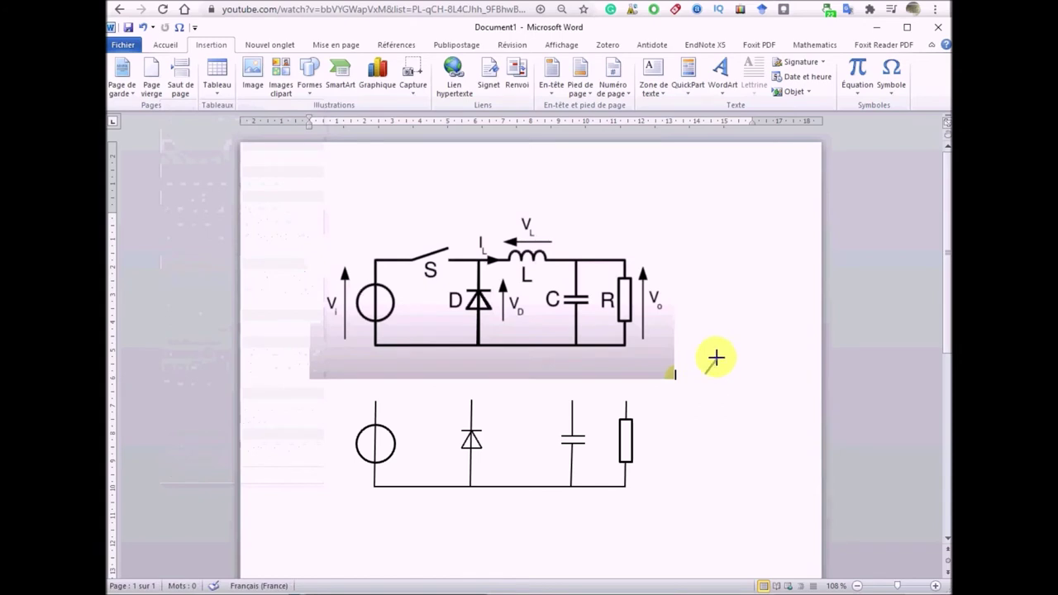
mouse_move(717, 346)
mouse_down()
mouse_move(736, 375)
mouse_move(733, 367)
mouse_up()
click(401, 77)
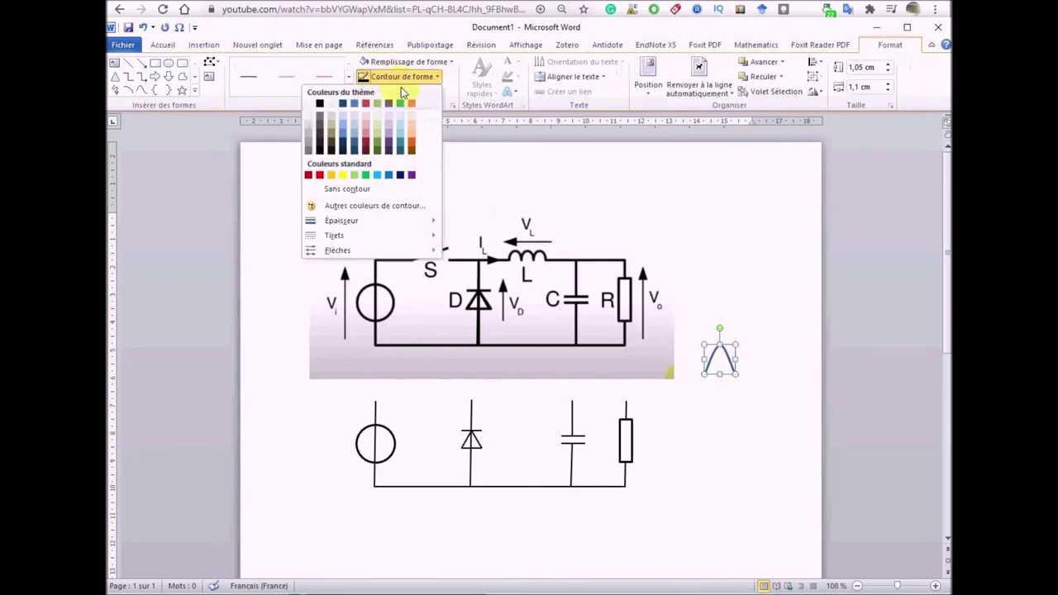
click(319, 104)
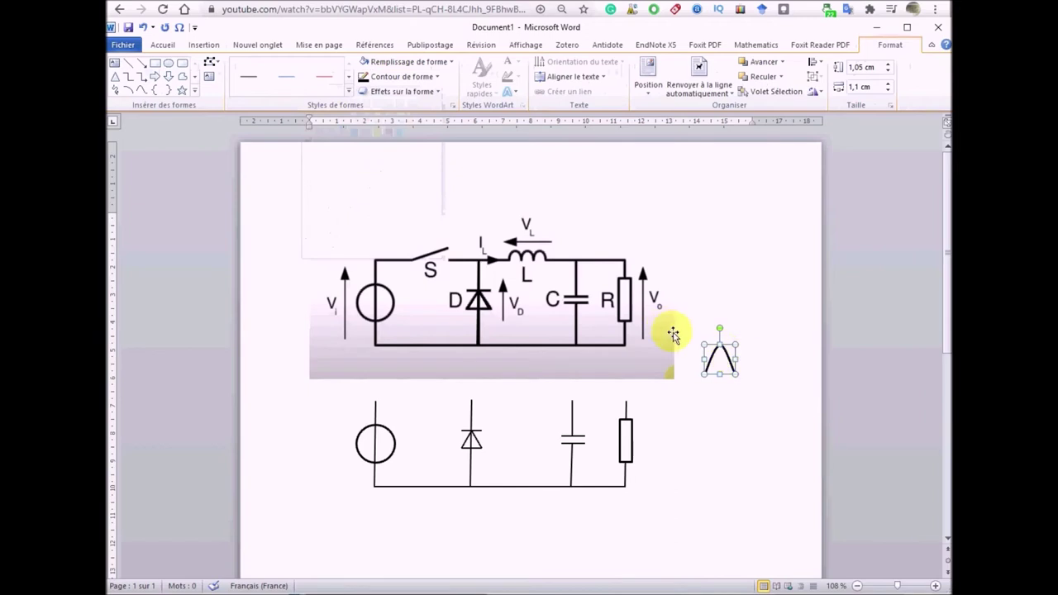
Step: Duplicate the arch into a row of three, deleting the stray extra copy
drag(720, 355, 780, 355)
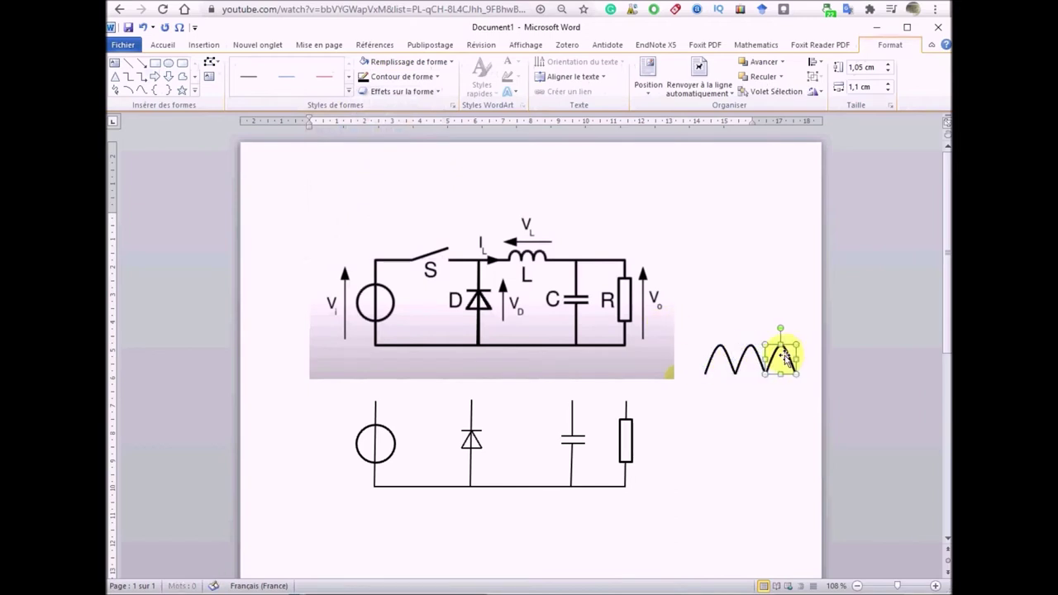
click(248, 76)
click(768, 385)
click(786, 355)
key(Delete)
drag(759, 364, 787, 359)
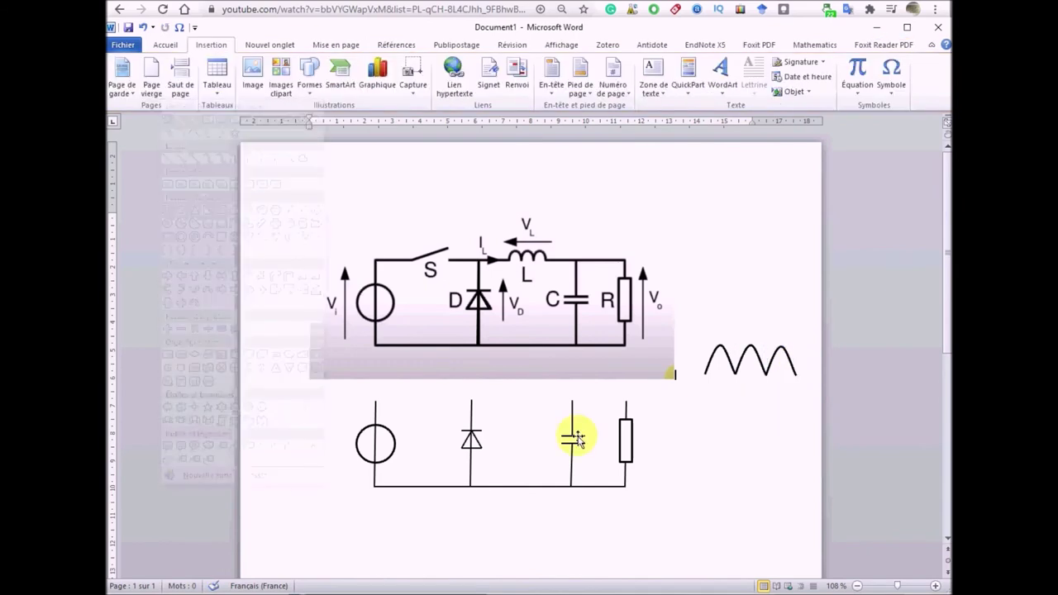
click(576, 438)
right_click(574, 434)
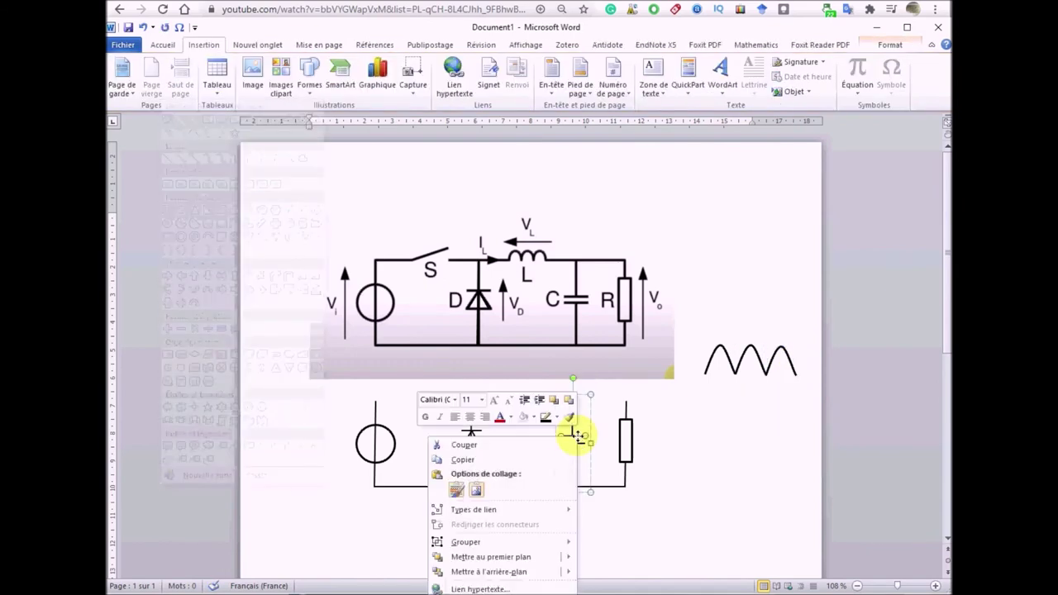
Step: Paste short lead lines at the left and right ends of the arches
click(512, 456)
right_click(693, 425)
click(596, 239)
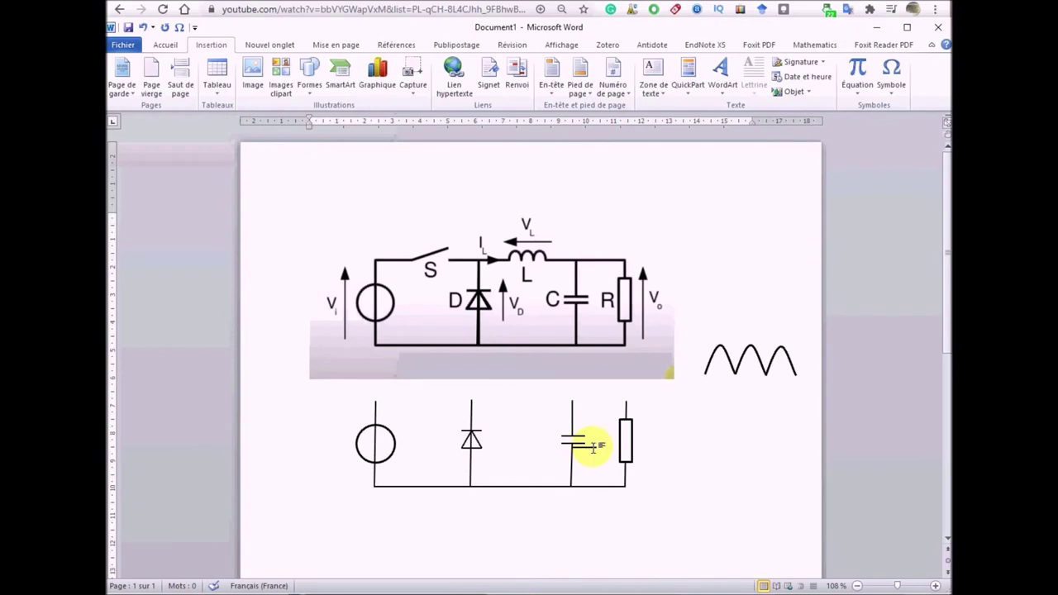
drag(680, 373, 705, 374)
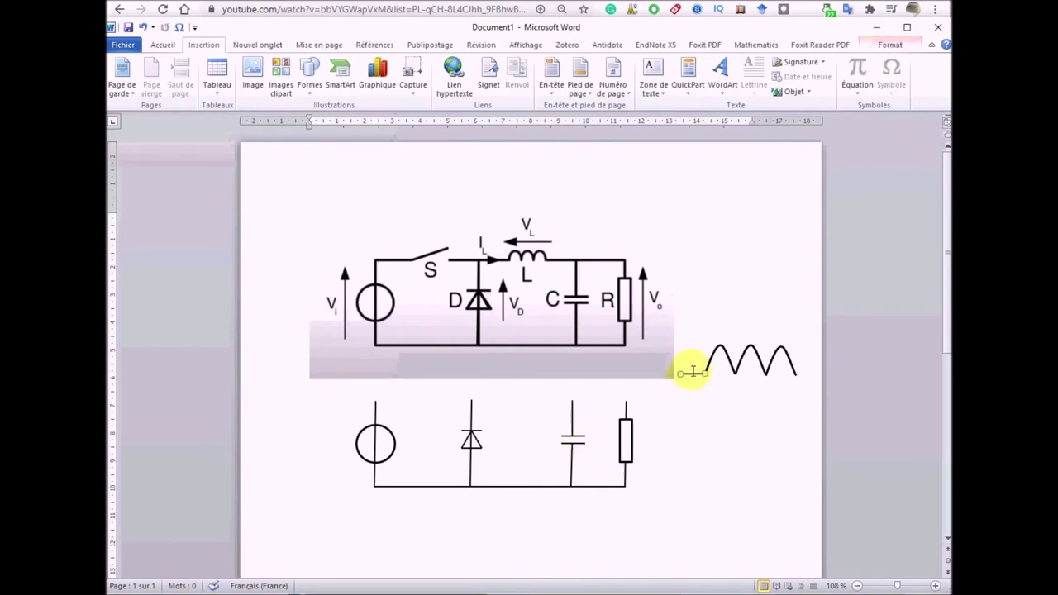
drag(813, 374, 817, 374)
Step: Group the three arches into one inductor and move it between diode and capacitor
click(711, 358)
shift+click(751, 355)
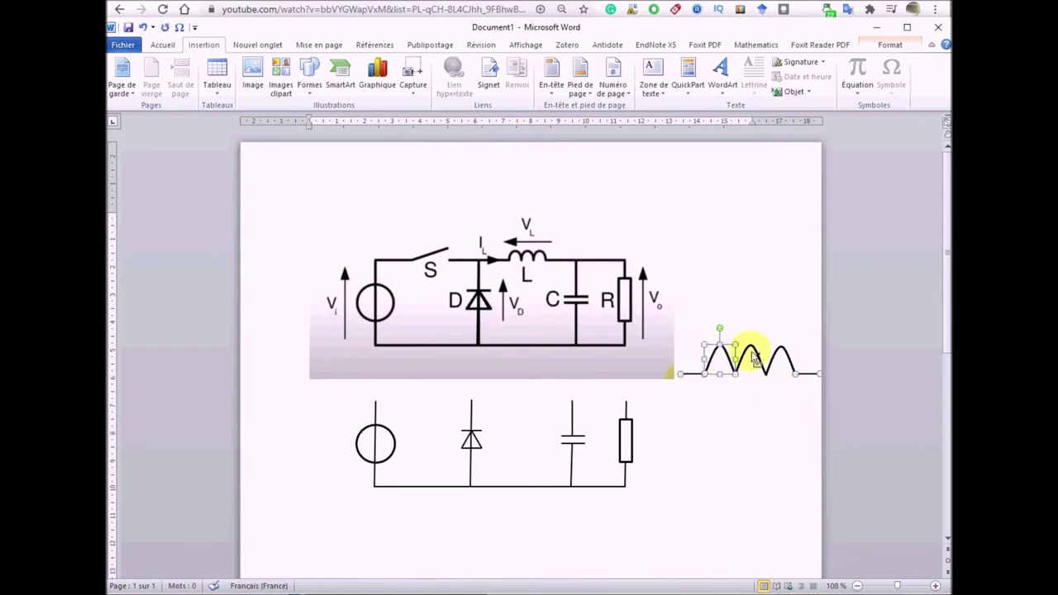
shift+click(792, 364)
right_click(790, 363)
mouse_move(649, 433)
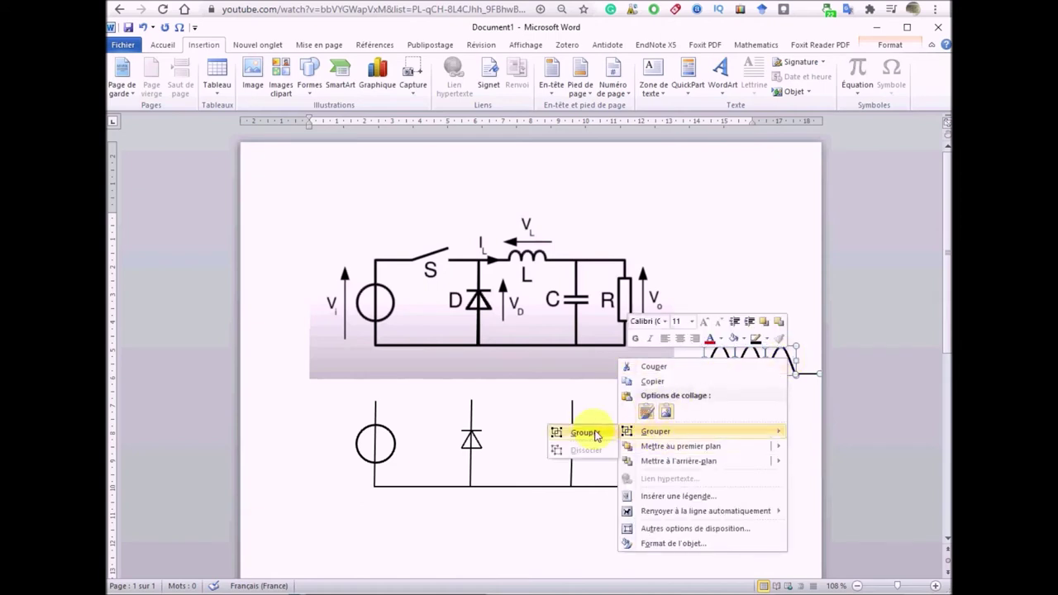
click(595, 436)
mouse_move(680, 378)
mouse_down()
mouse_move(748, 382)
mouse_move(467, 536)
mouse_move(590, 509)
mouse_move(531, 256)
mouse_move(525, 395)
mouse_up()
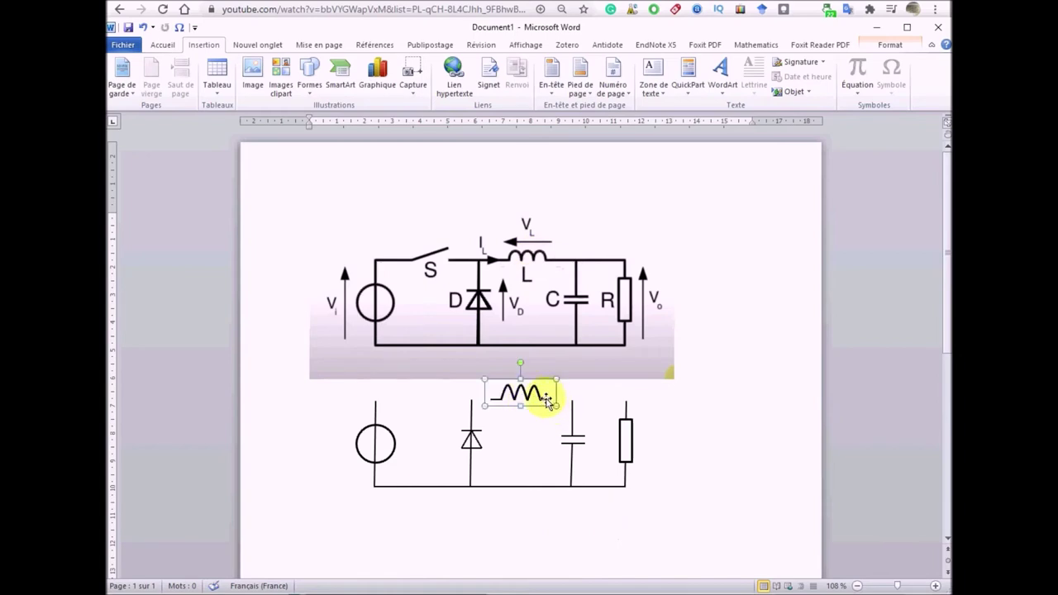
right_click(546, 399)
Step: Paste a top wire across the capacitor and resistor, nudging the inductor to meet it
right_click(529, 431)
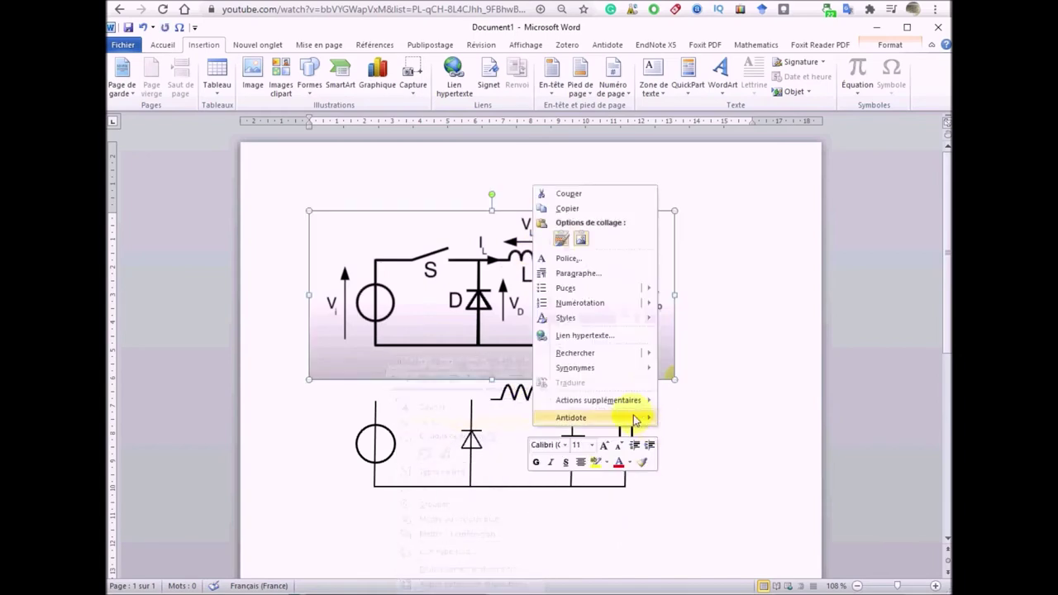
click(560, 242)
drag(560, 410, 626, 410)
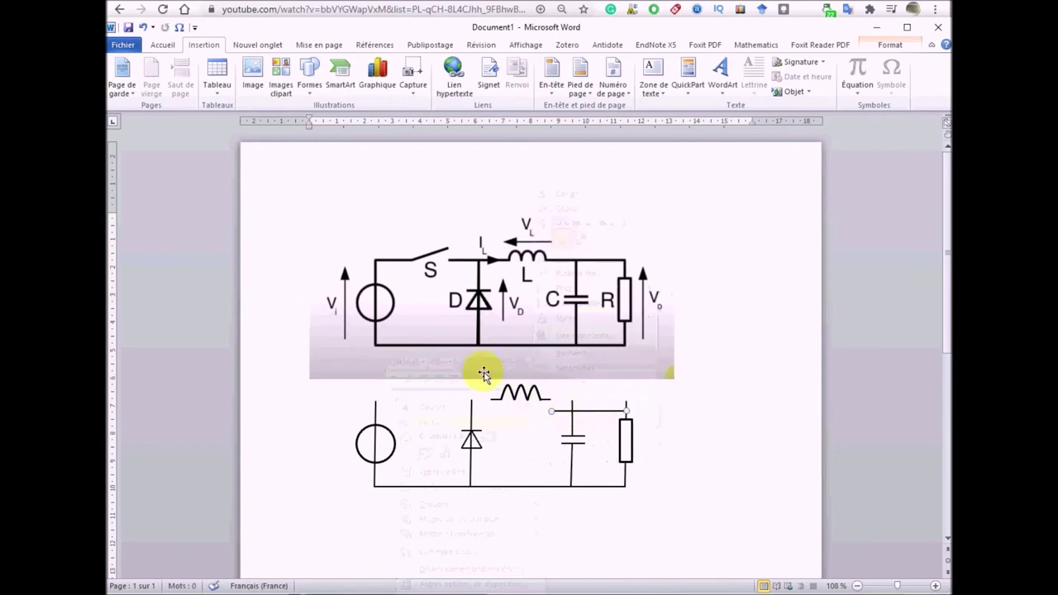
key(Up)
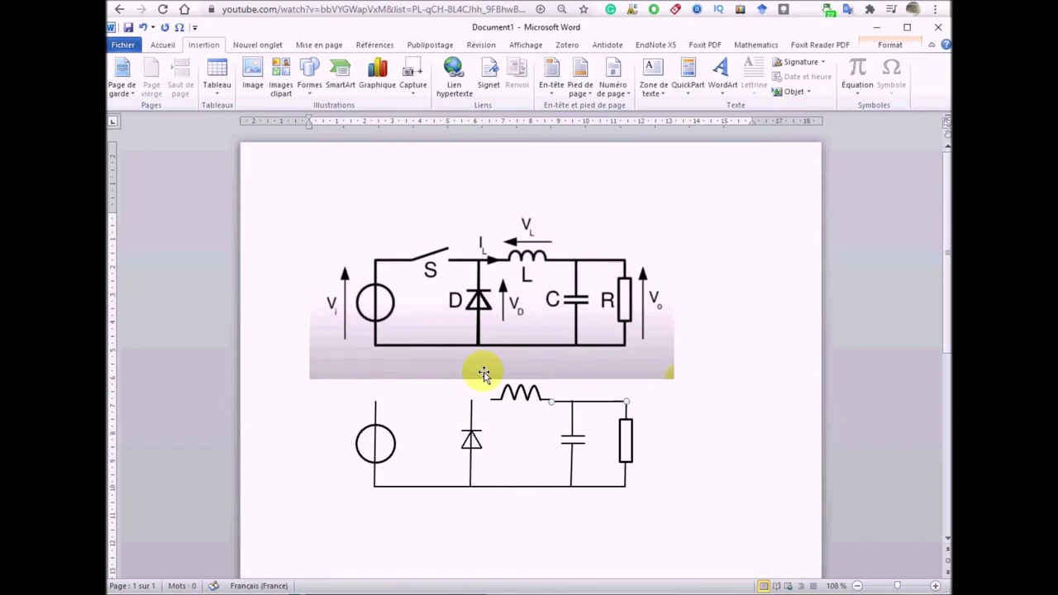
click(521, 389)
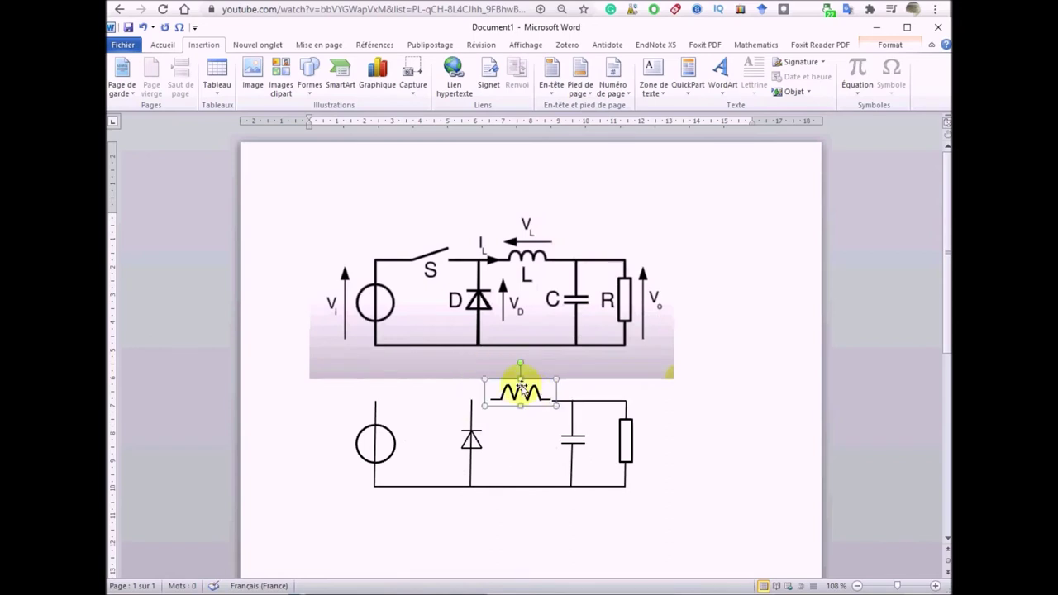
key(Right)
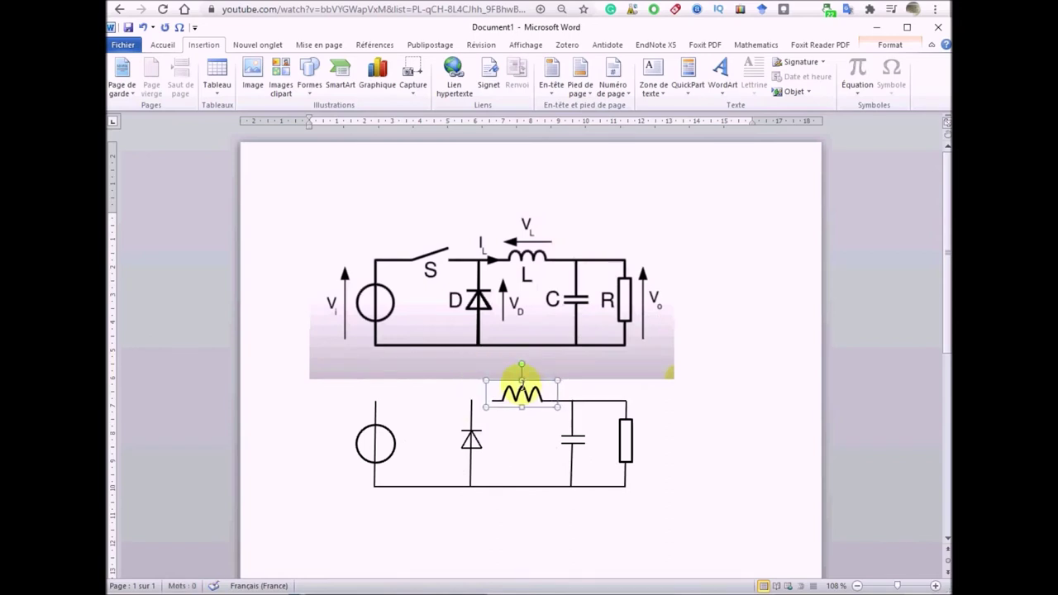
Step: Copy wire segments leftward to the source's top lead, leaving a slanted switch line
drag(592, 403, 461, 401)
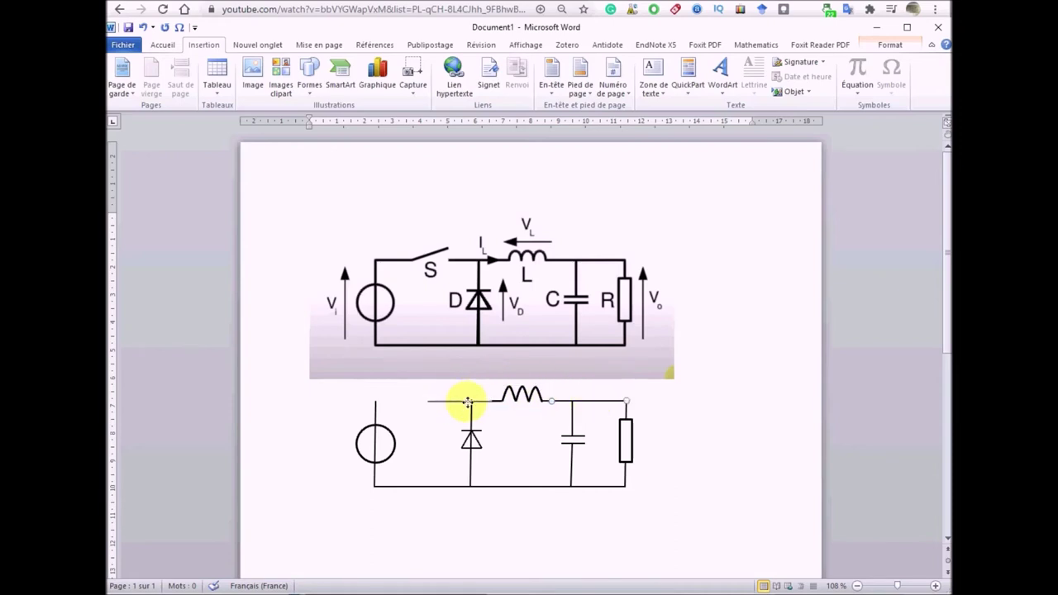
drag(467, 402, 447, 408)
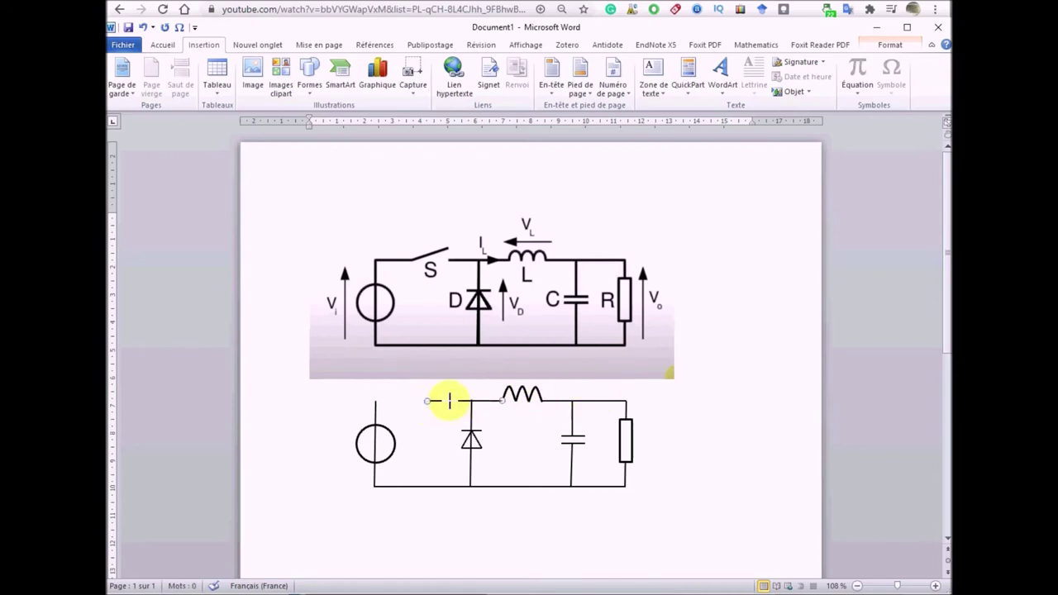
drag(487, 405, 428, 406)
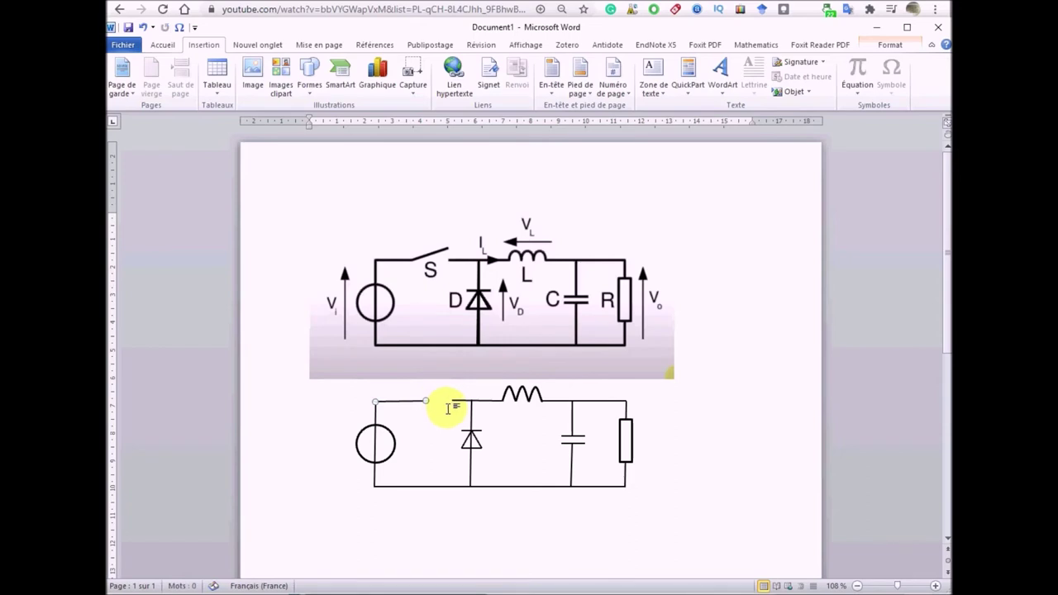
mouse_move(409, 405)
mouse_down()
mouse_move(449, 407)
mouse_move(449, 390)
mouse_up()
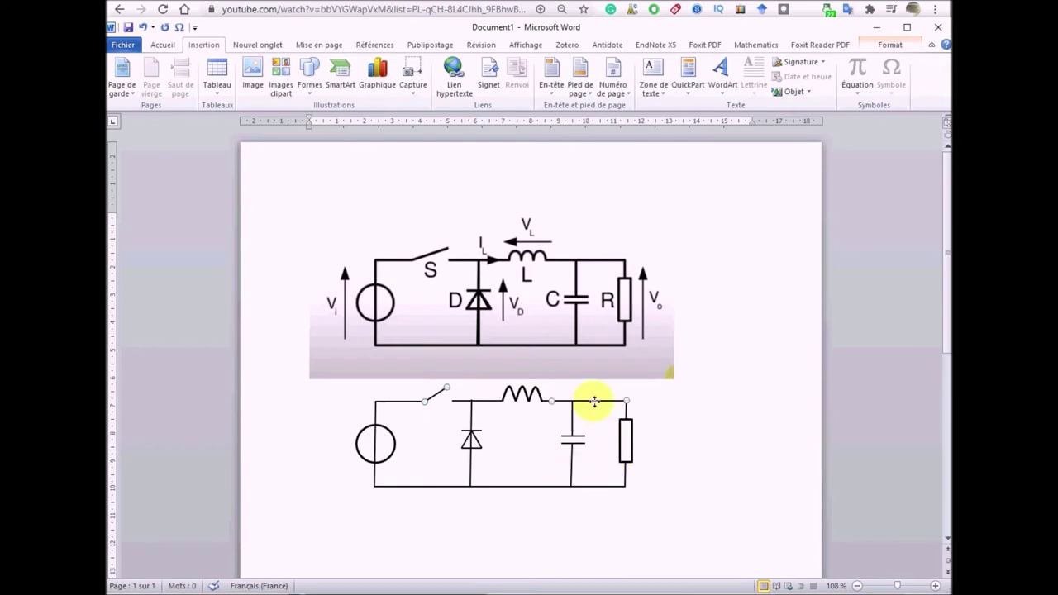
click(529, 399)
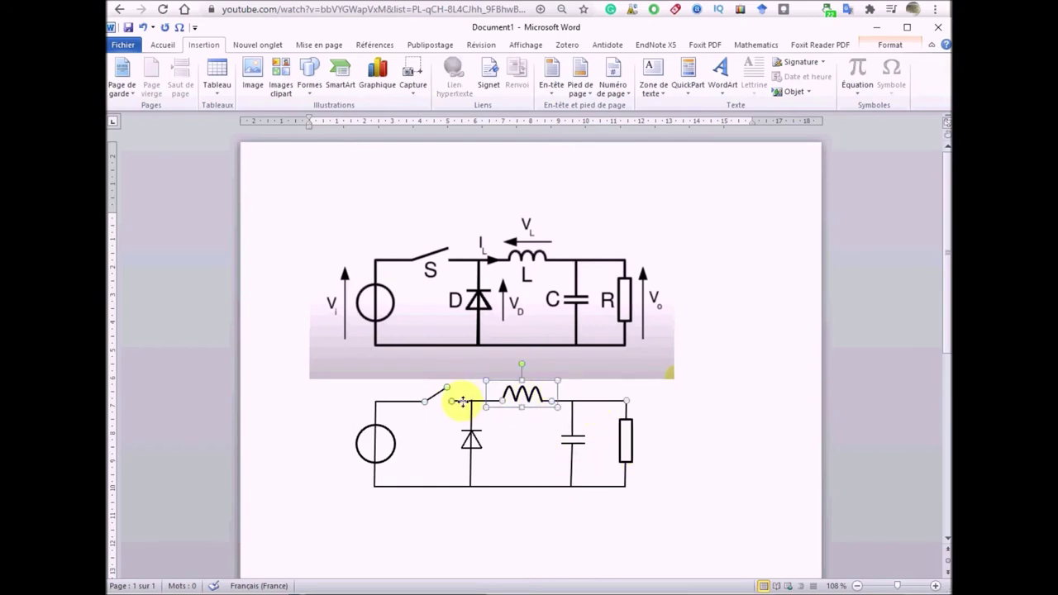
Step: Group the source, diode, capacitor and resistor shapes and move the group lower
shift+click(377, 422)
shift+click(471, 414)
shift+click(572, 423)
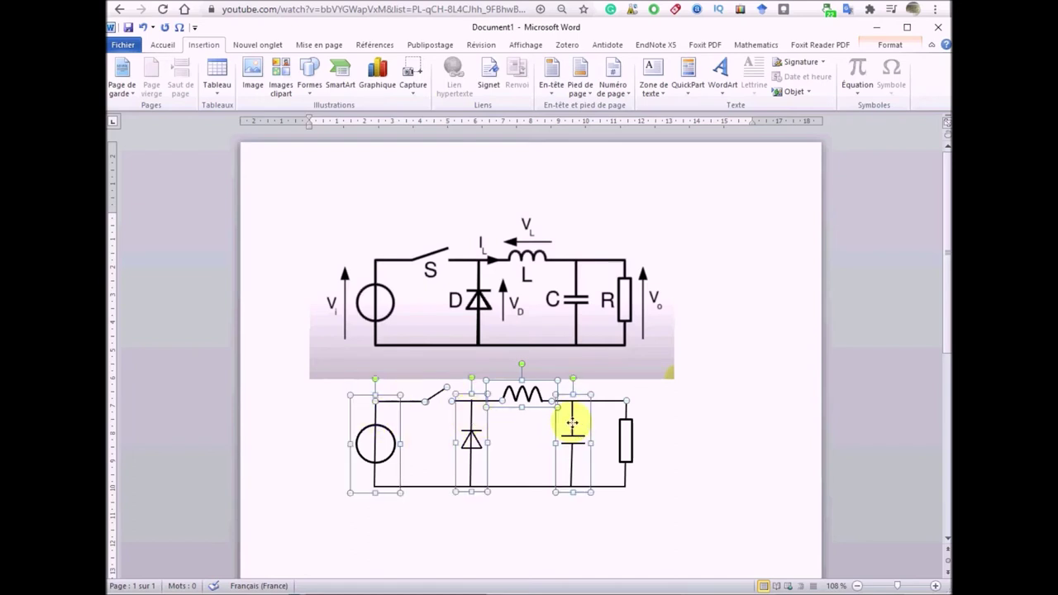
shift+click(631, 428)
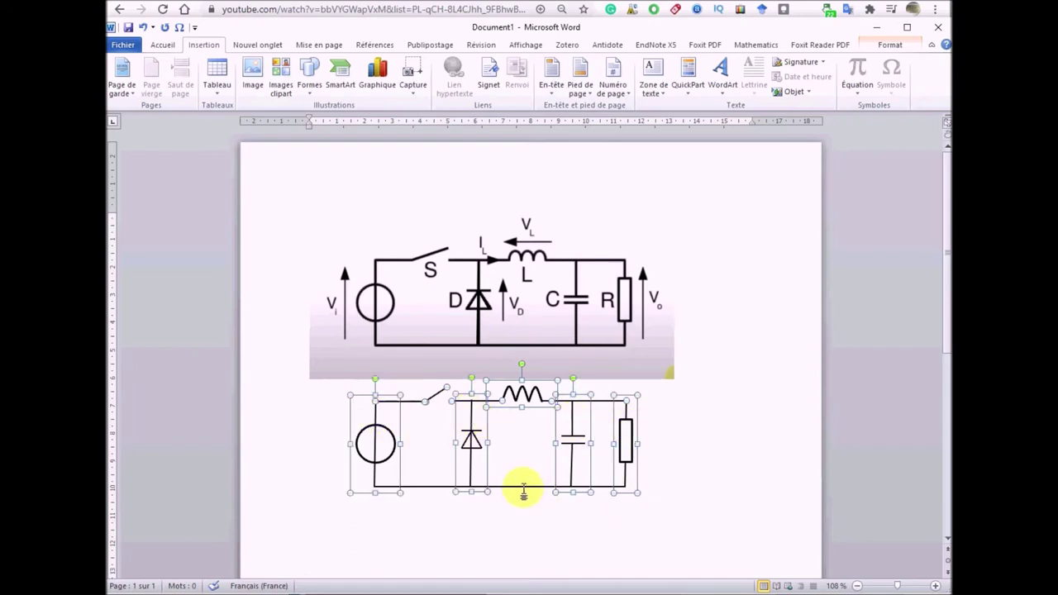
right_click(522, 487)
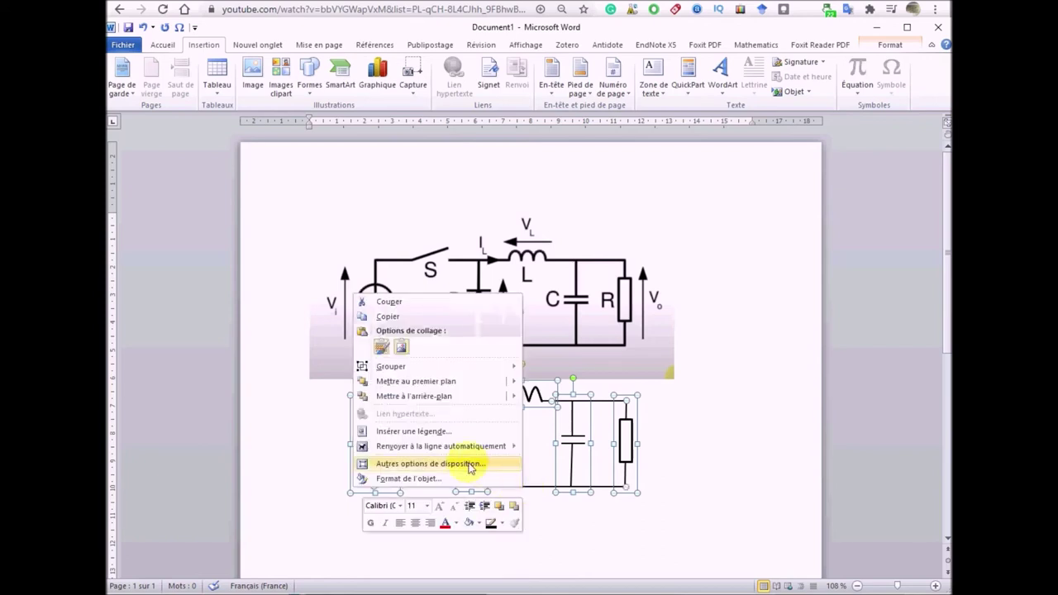
mouse_move(439, 367)
click(305, 372)
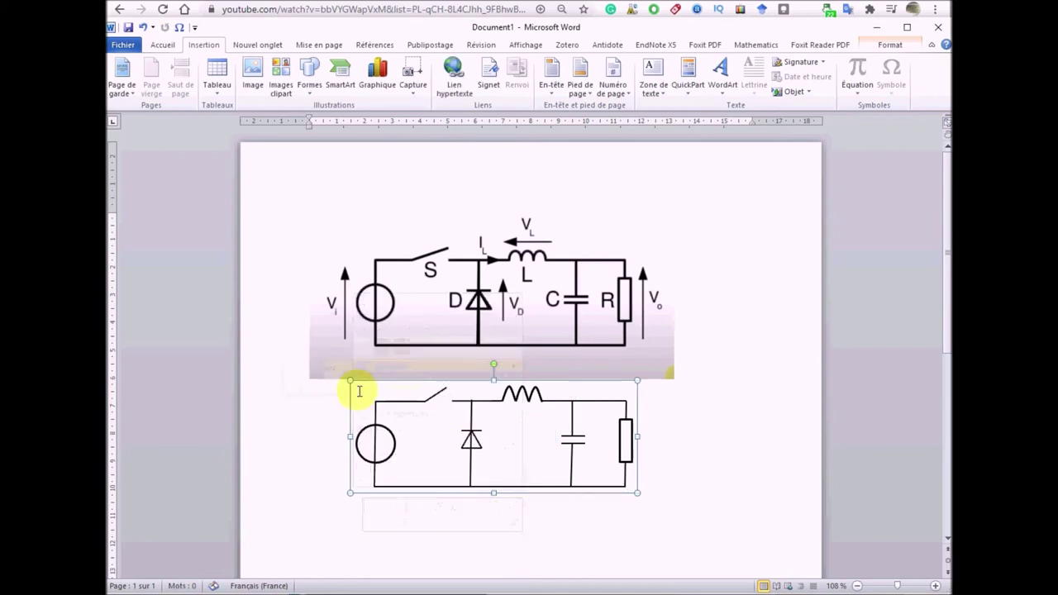
mouse_move(470, 427)
mouse_down()
mouse_move(455, 486)
mouse_move(470, 434)
mouse_up()
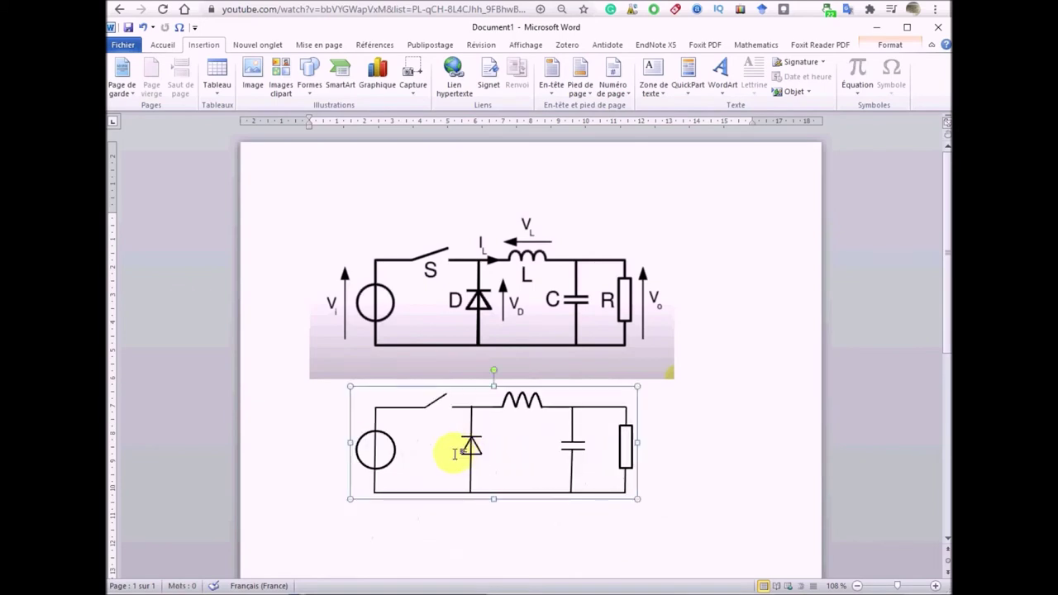
click(205, 332)
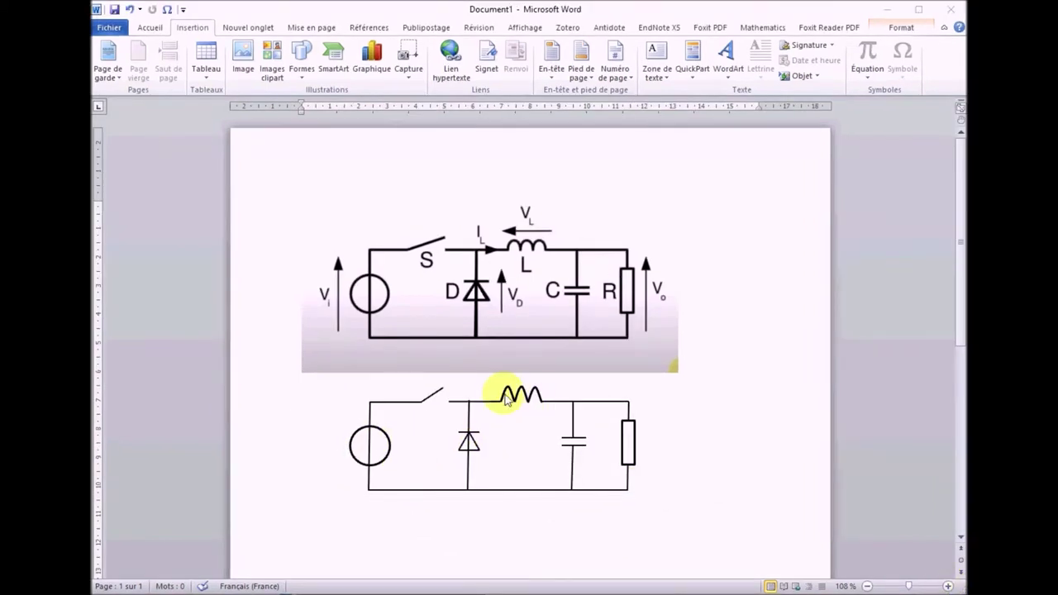
drag(488, 403, 488, 443)
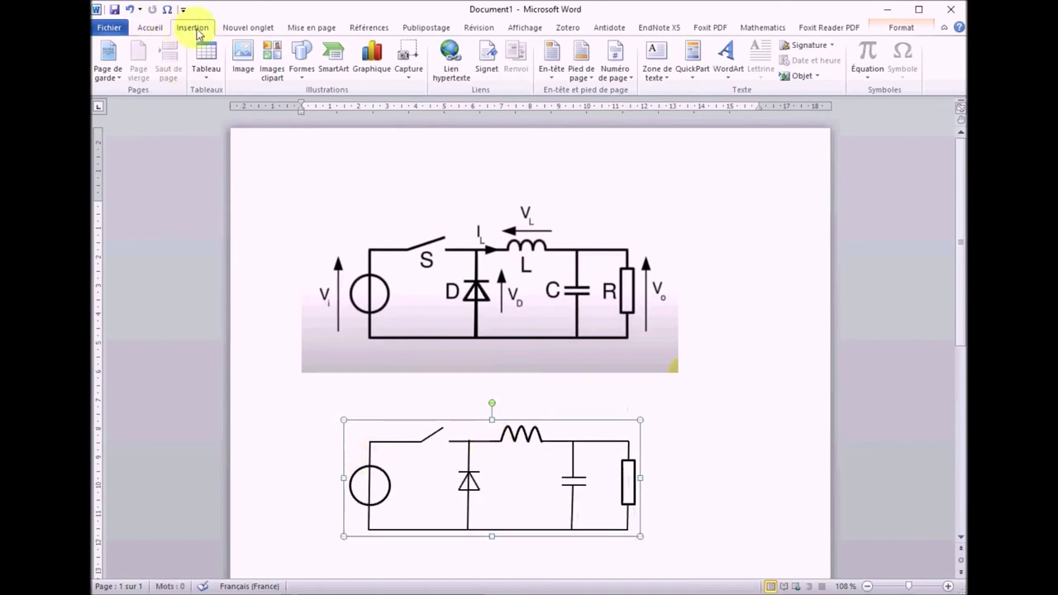
Step: Draw a small rectangle to the right of the circuit
click(301, 53)
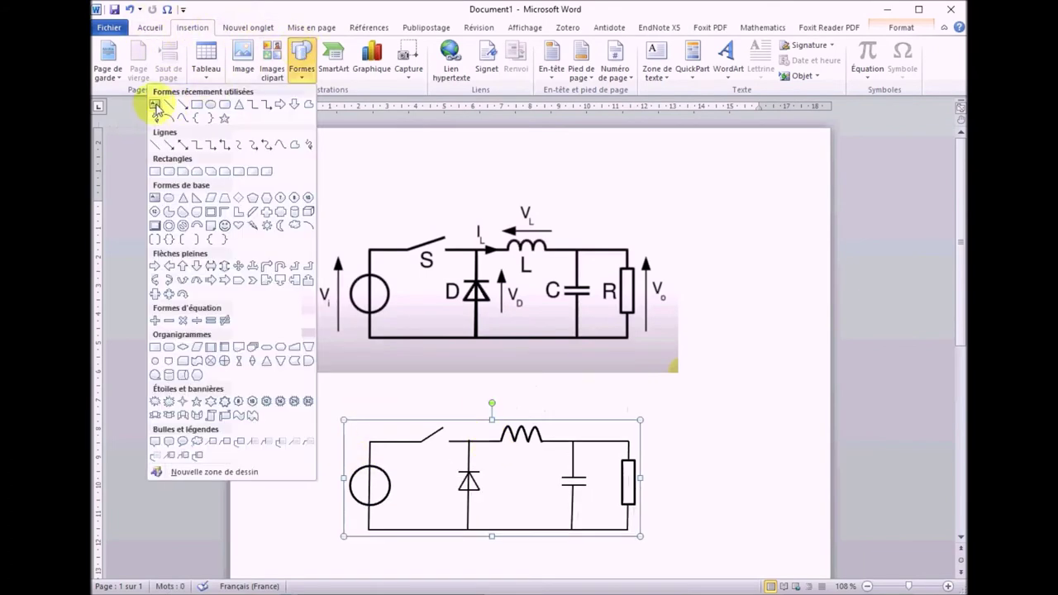
click(155, 106)
drag(752, 421, 793, 474)
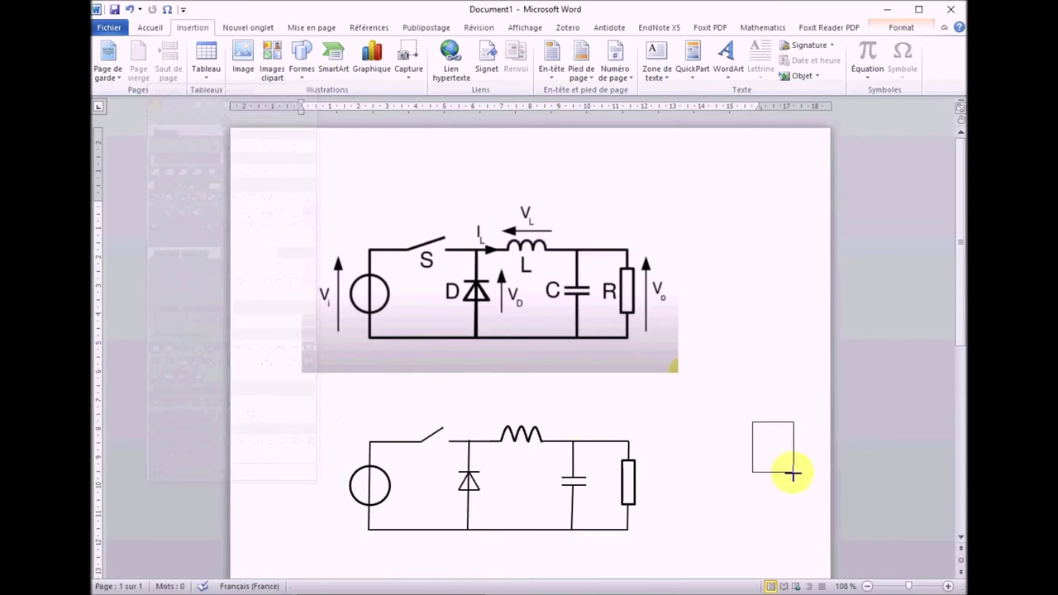
click(604, 441)
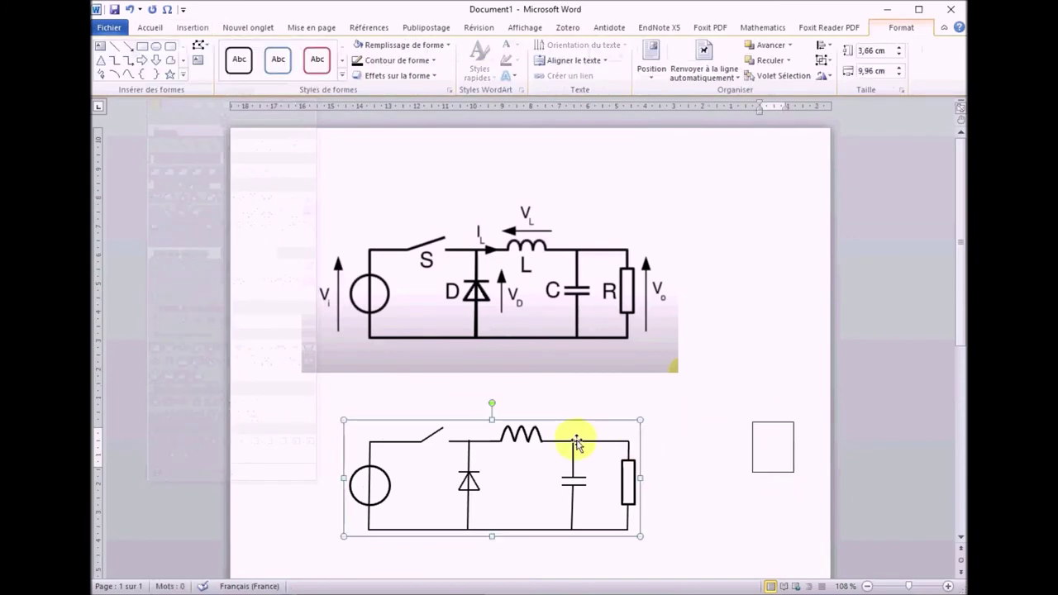
Step: Make a 2¼ pt upward arrow left of the source and copy it beside the diode
drag(369, 485, 338, 486)
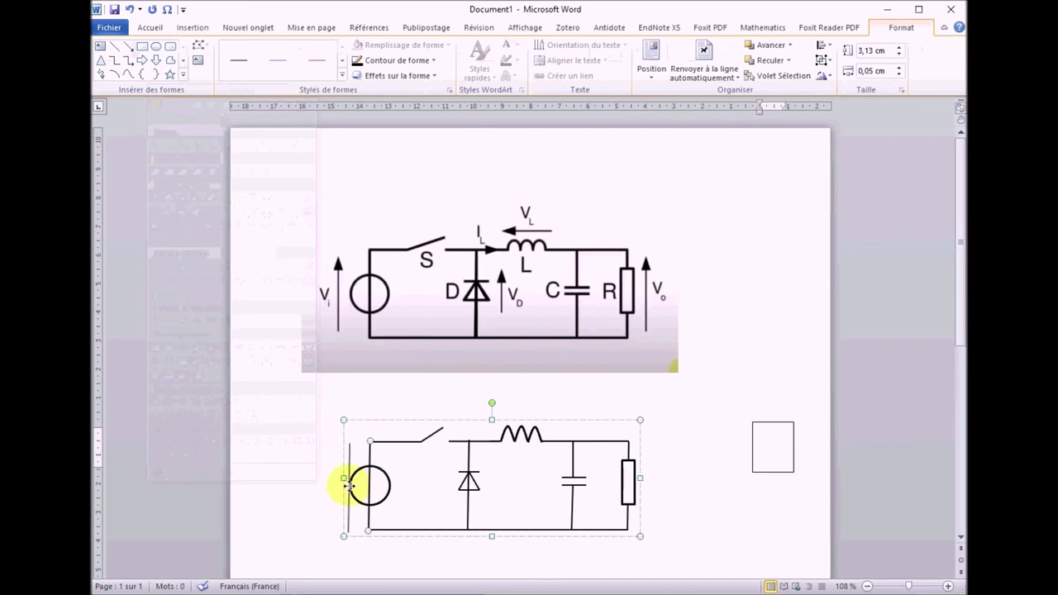
click(337, 486)
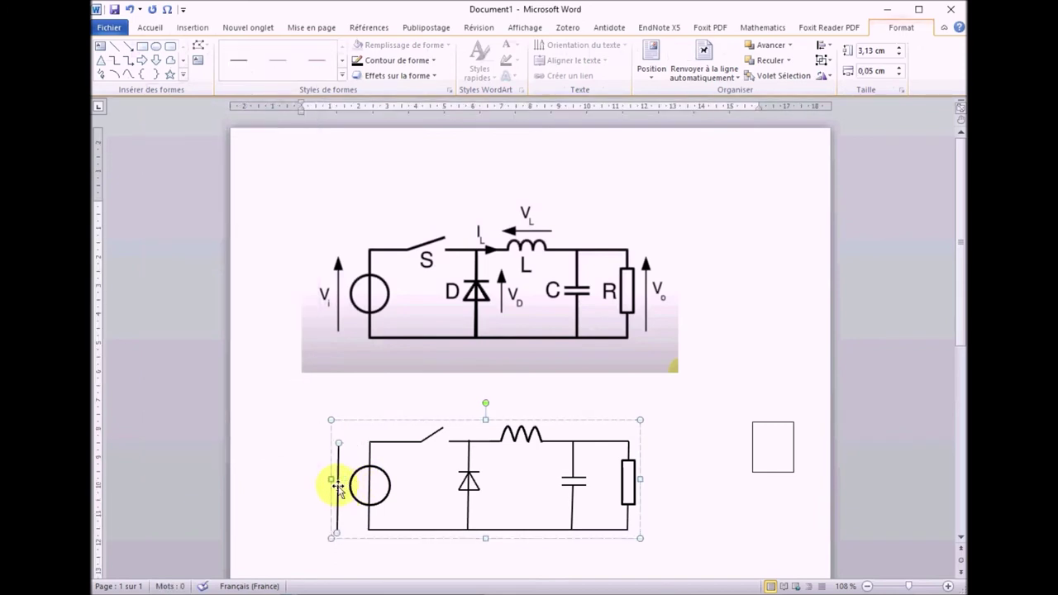
click(428, 61)
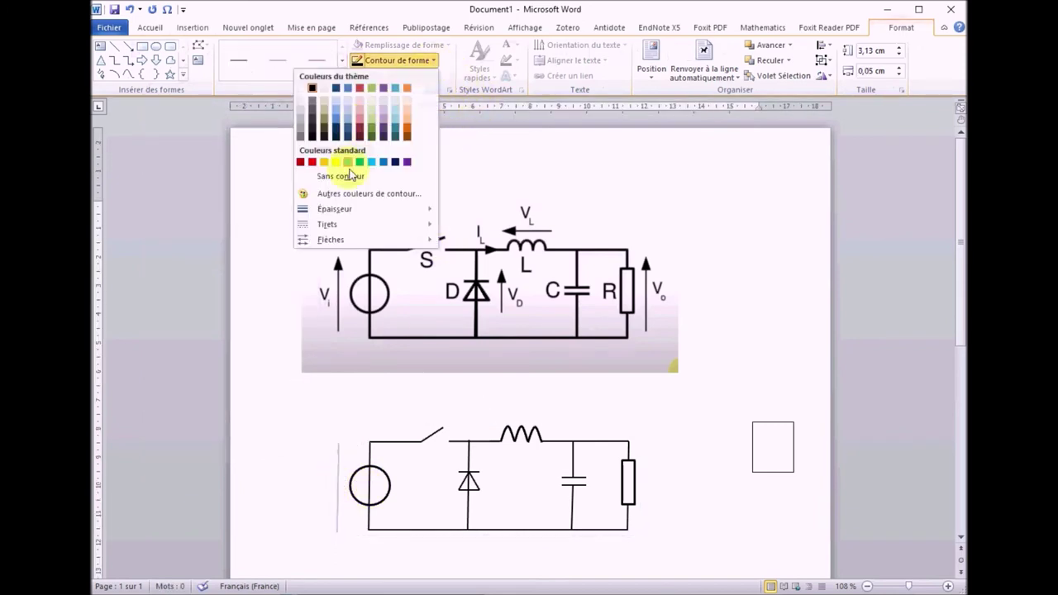
mouse_move(352, 209)
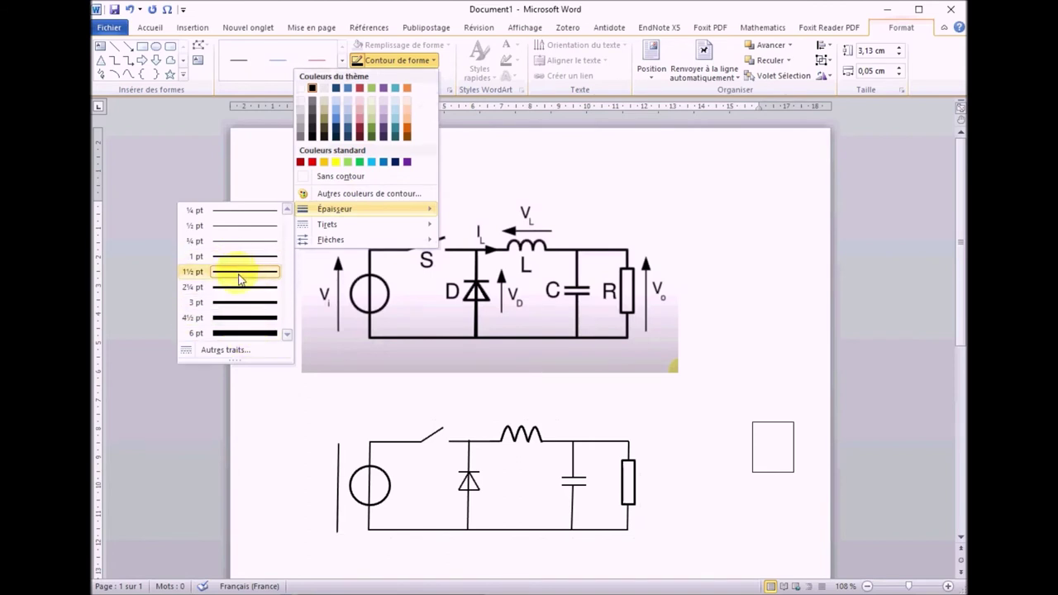
click(248, 304)
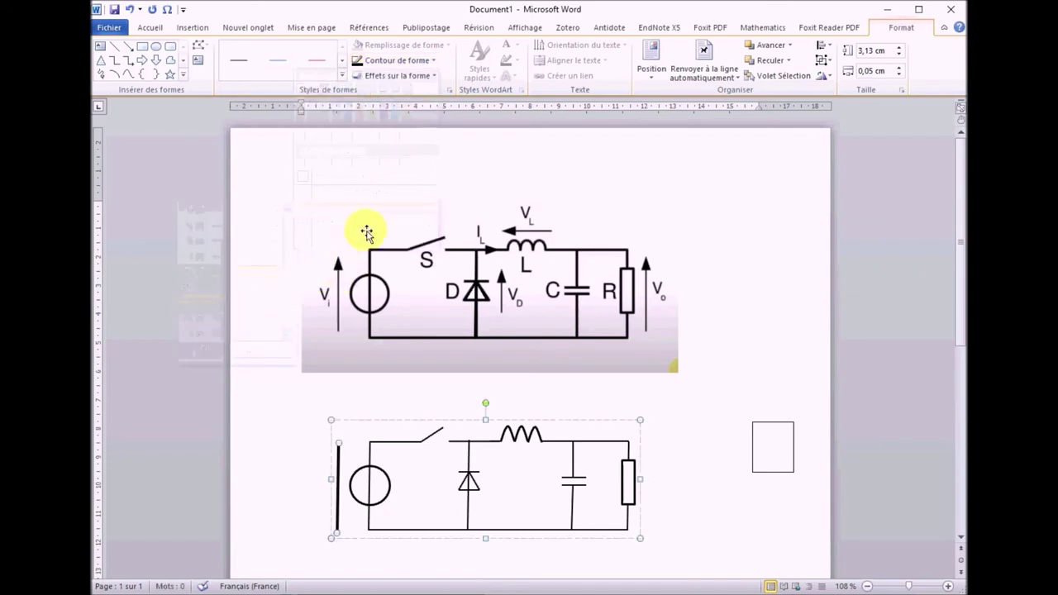
click(397, 60)
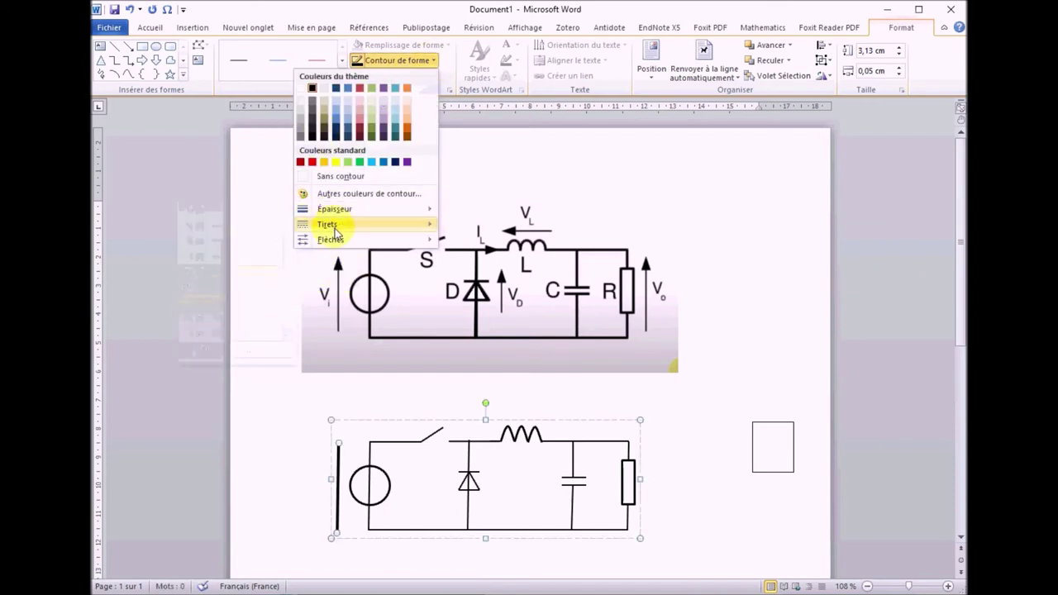
mouse_move(339, 239)
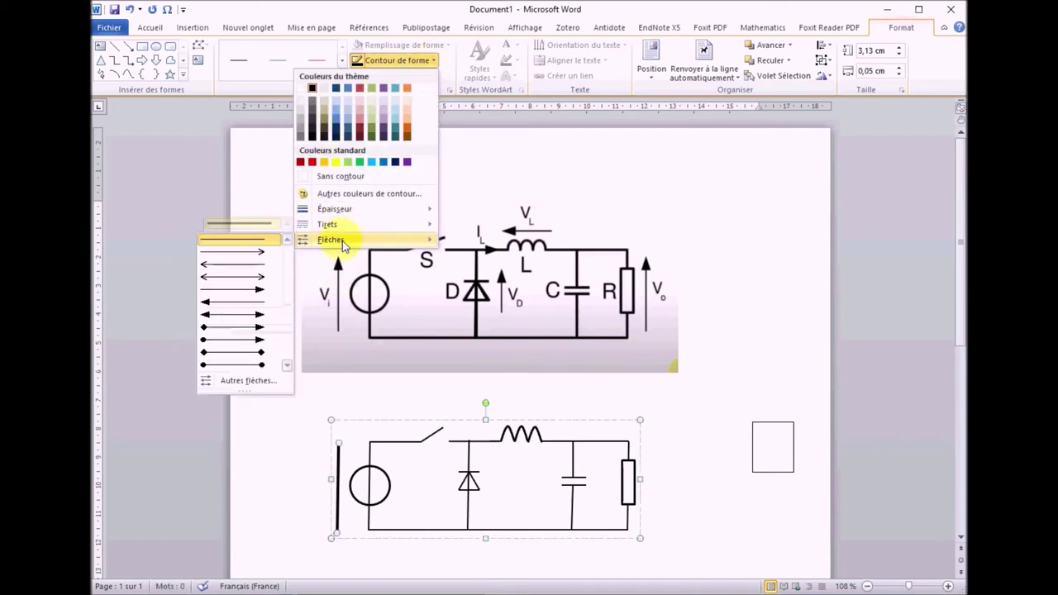
click(236, 302)
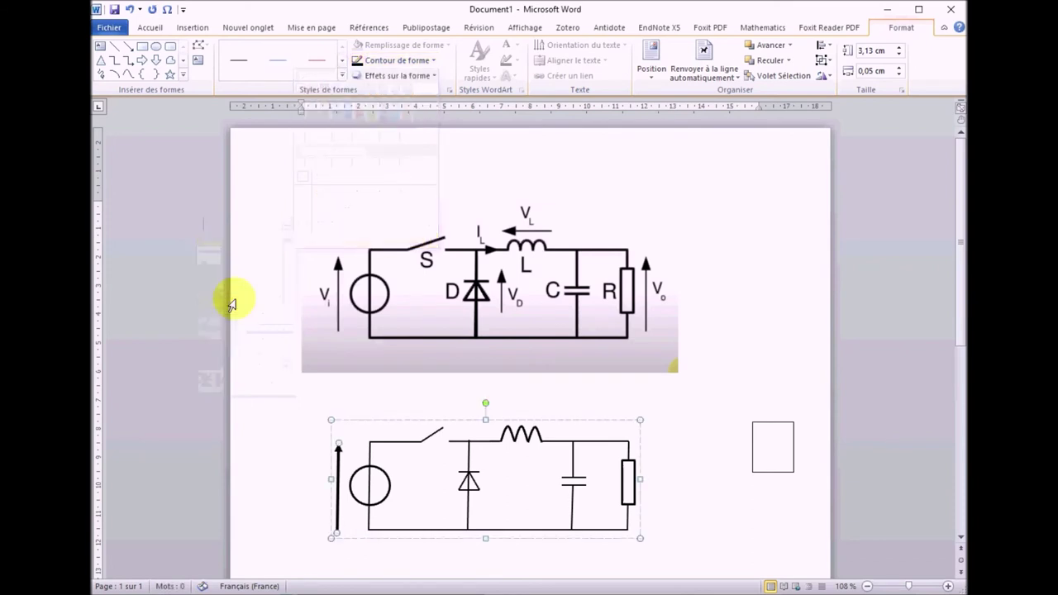
mouse_move(337, 478)
mouse_down()
mouse_move(647, 472)
mouse_move(491, 475)
mouse_move(490, 490)
mouse_move(485, 459)
mouse_up()
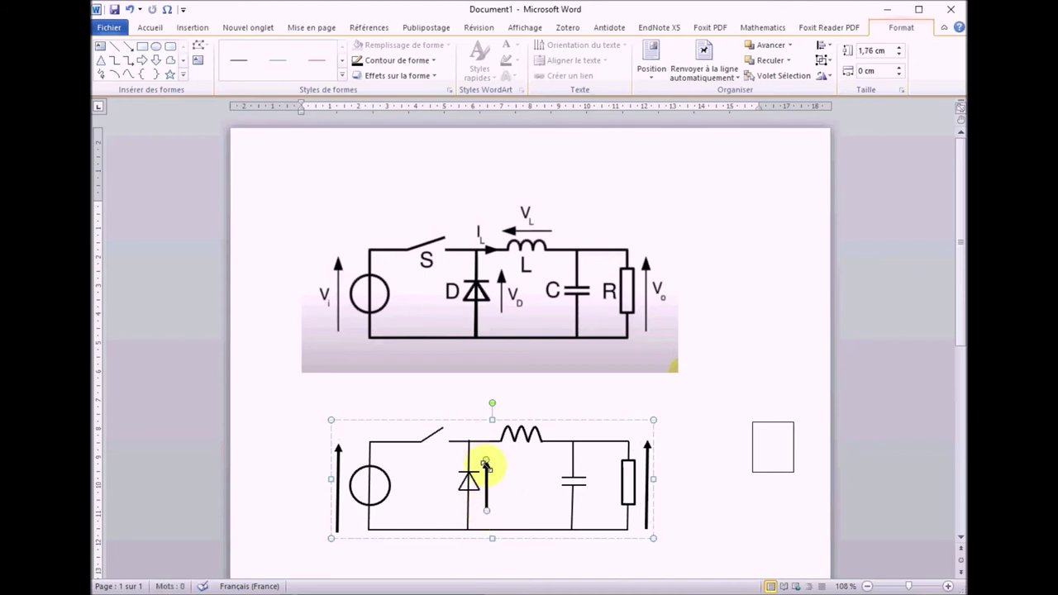
Step: Lay an arrow copy horizontally above the inductor and set its width to 3 pt
mouse_move(493, 484)
mouse_down()
mouse_move(506, 432)
mouse_move(553, 406)
mouse_move(518, 415)
mouse_up()
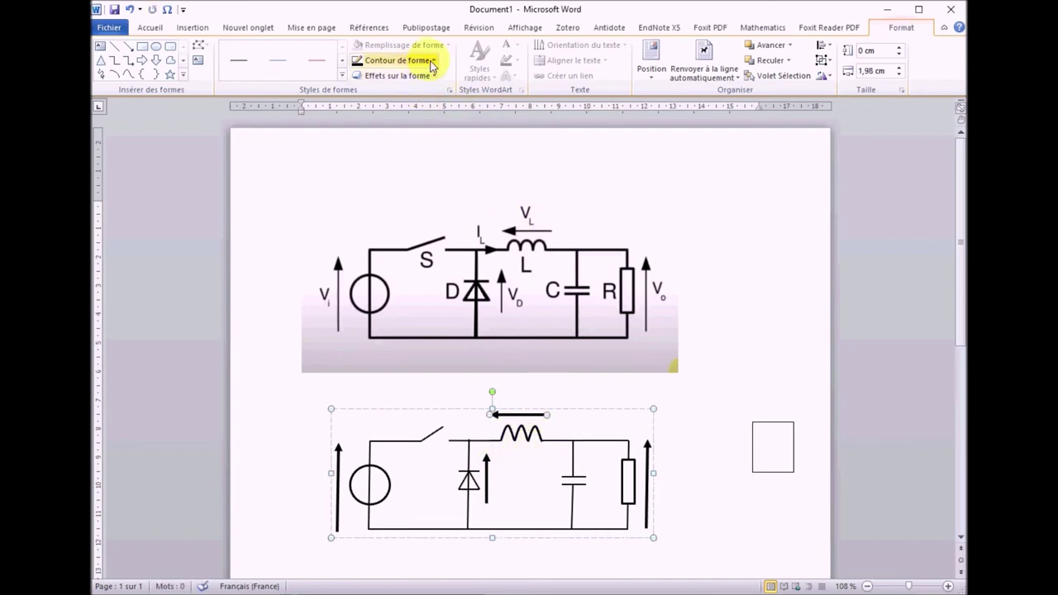
click(393, 60)
mouse_move(333, 225)
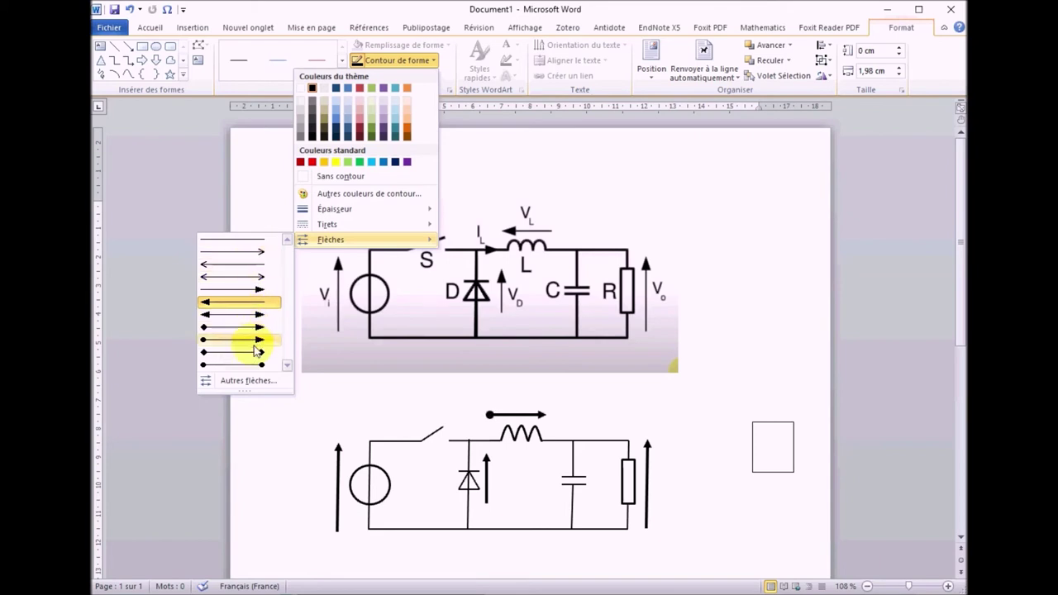
click(253, 382)
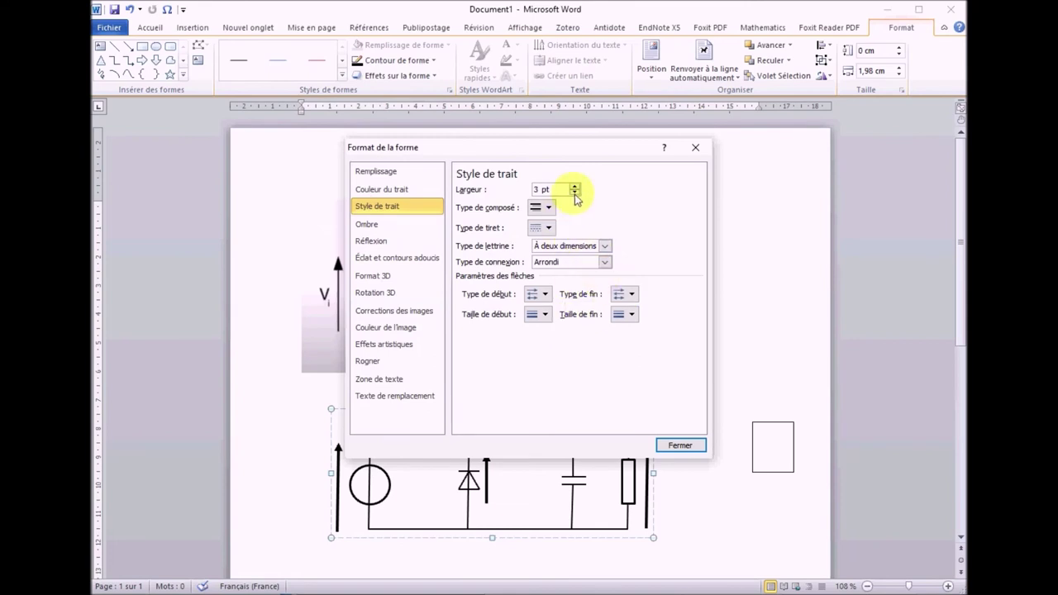
click(679, 444)
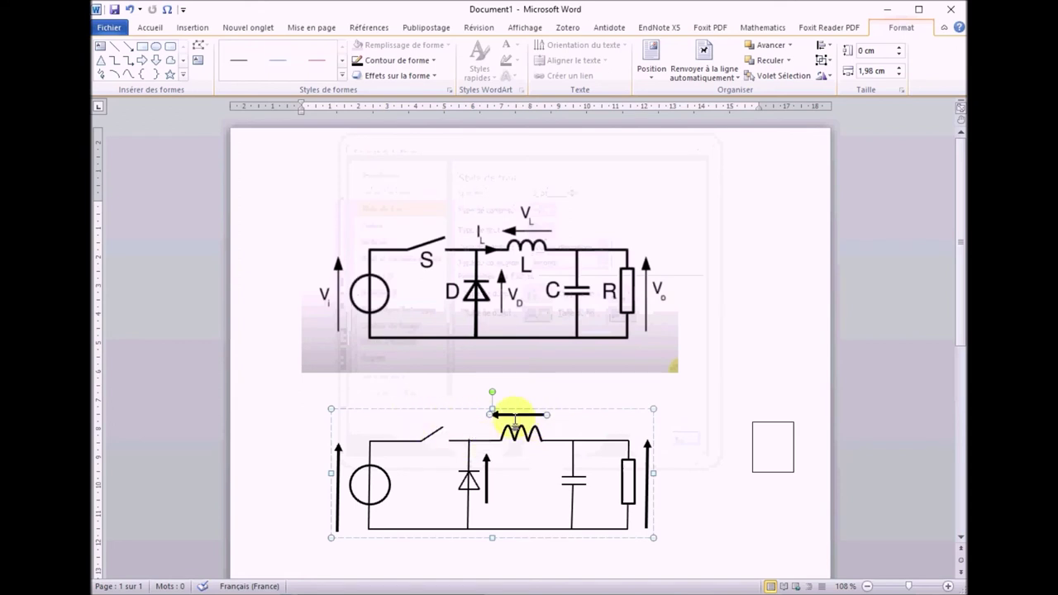
click(767, 420)
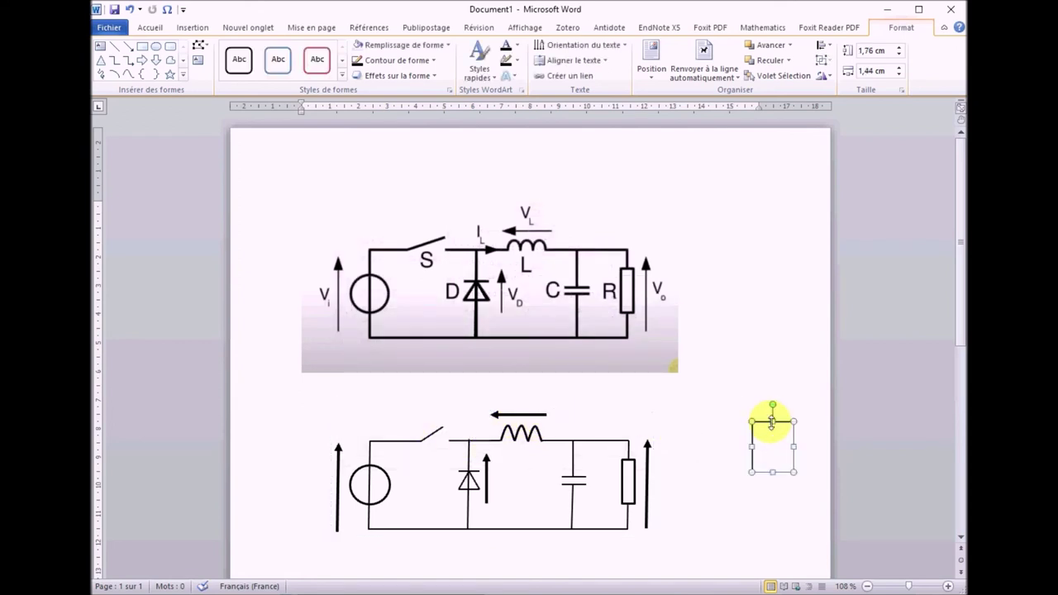
Step: Remove the small rectangle's fill and outline
right_click(762, 424)
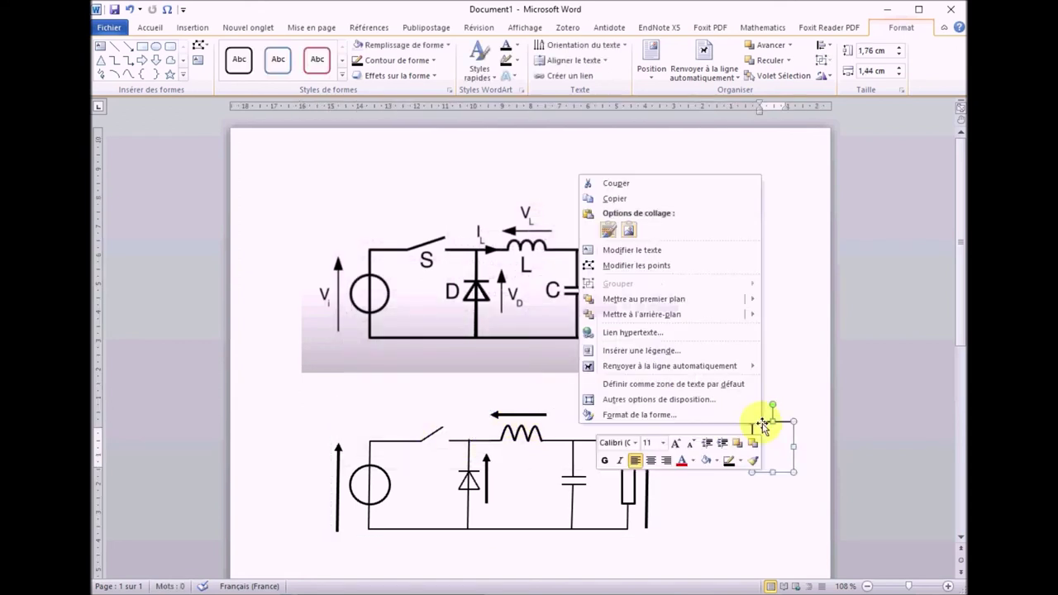
click(653, 414)
click(478, 192)
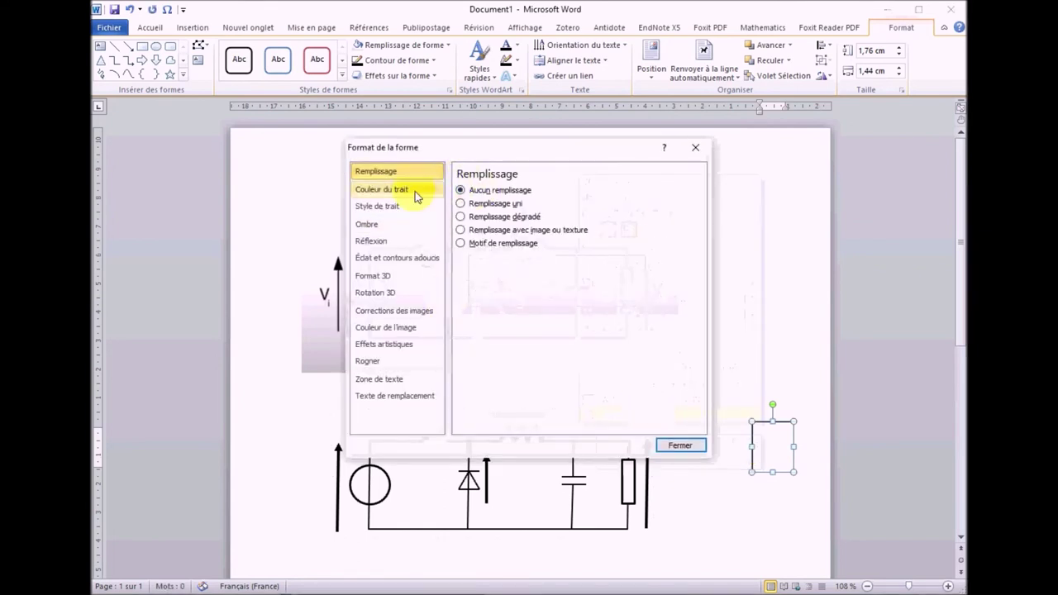
click(417, 190)
click(461, 191)
click(666, 447)
click(769, 426)
text(Vi)
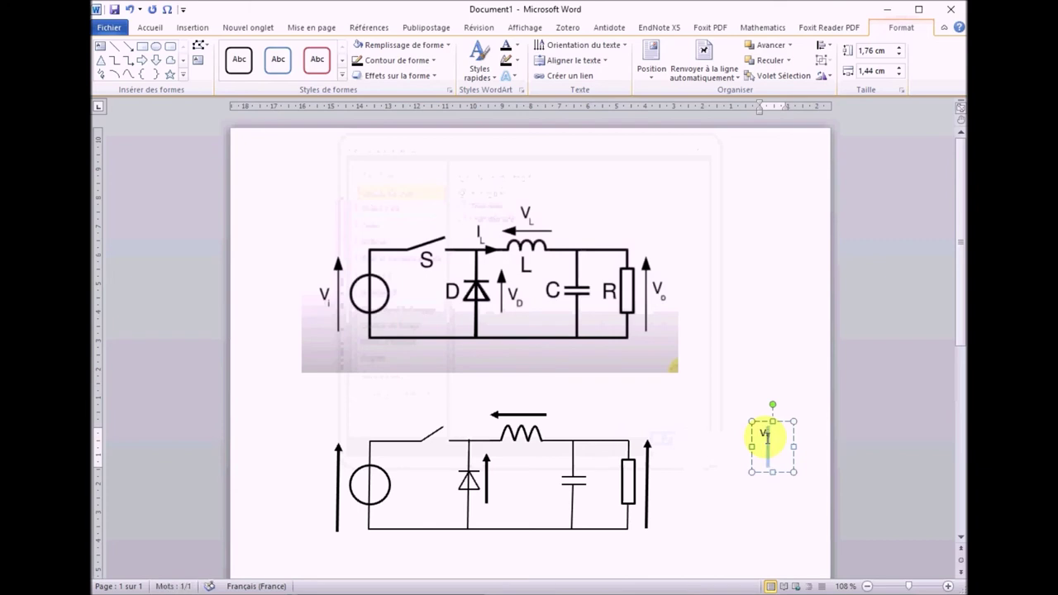
Step: Move the V0 label beside the resistor and set it to size 24
drag(783, 423, 683, 463)
triple_click(673, 474)
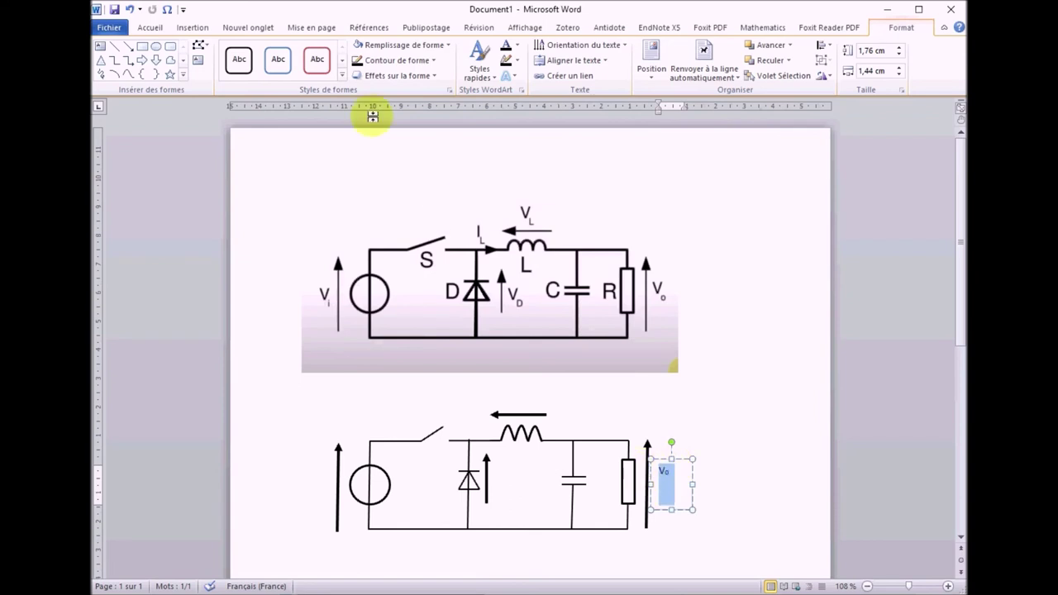
click(150, 31)
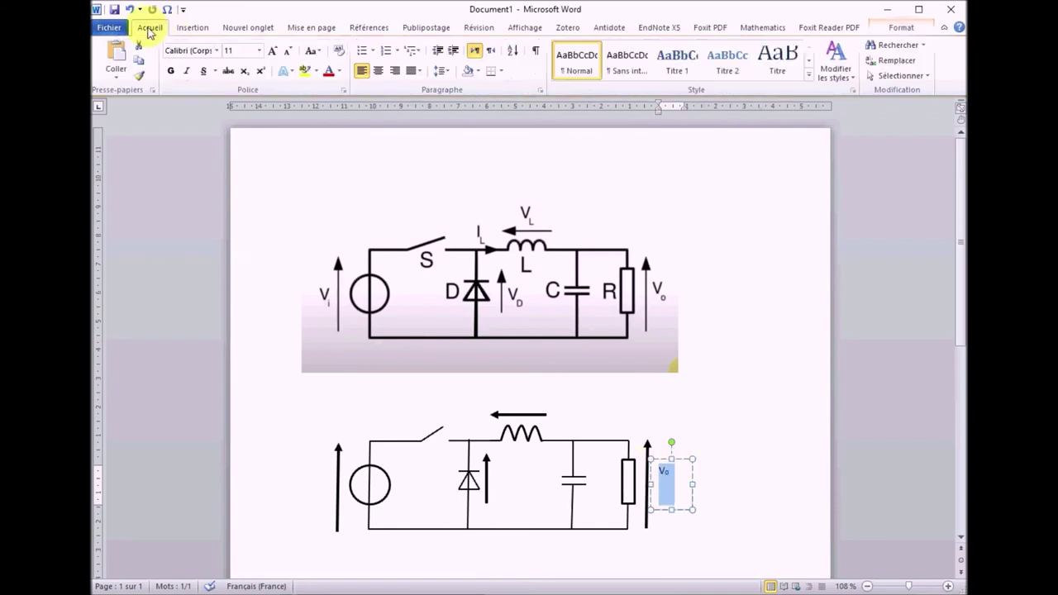
click(259, 51)
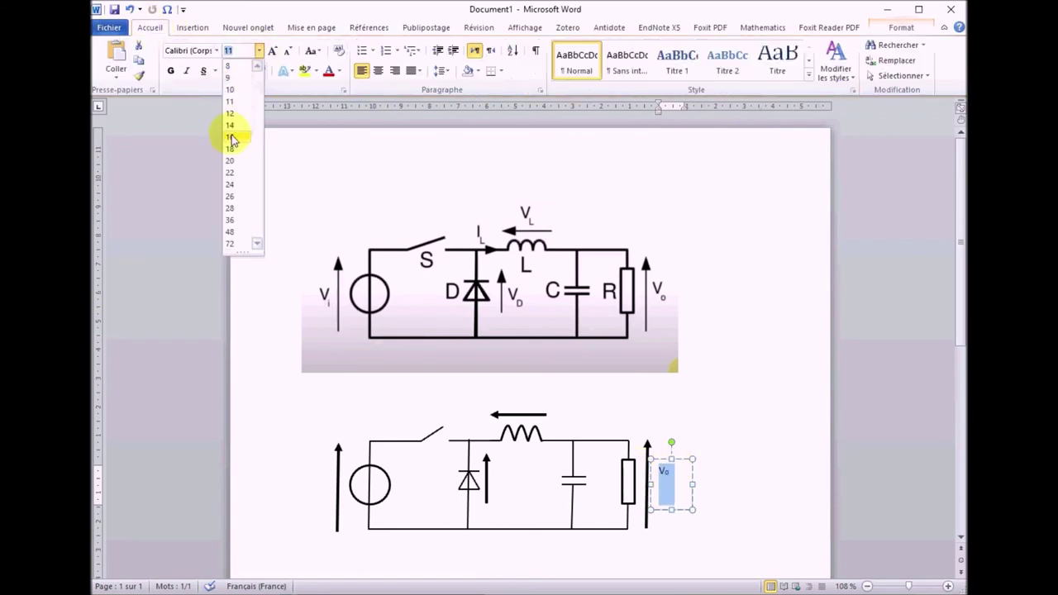
click(230, 184)
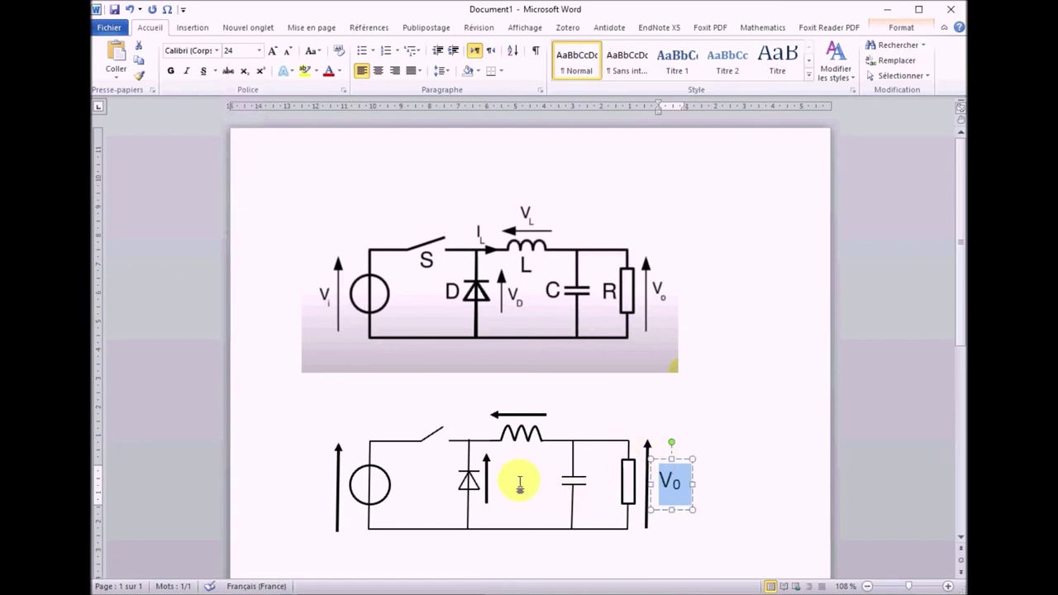
Step: Group the V0 label with the circuit drawing and nudge the group up
shift+click(647, 445)
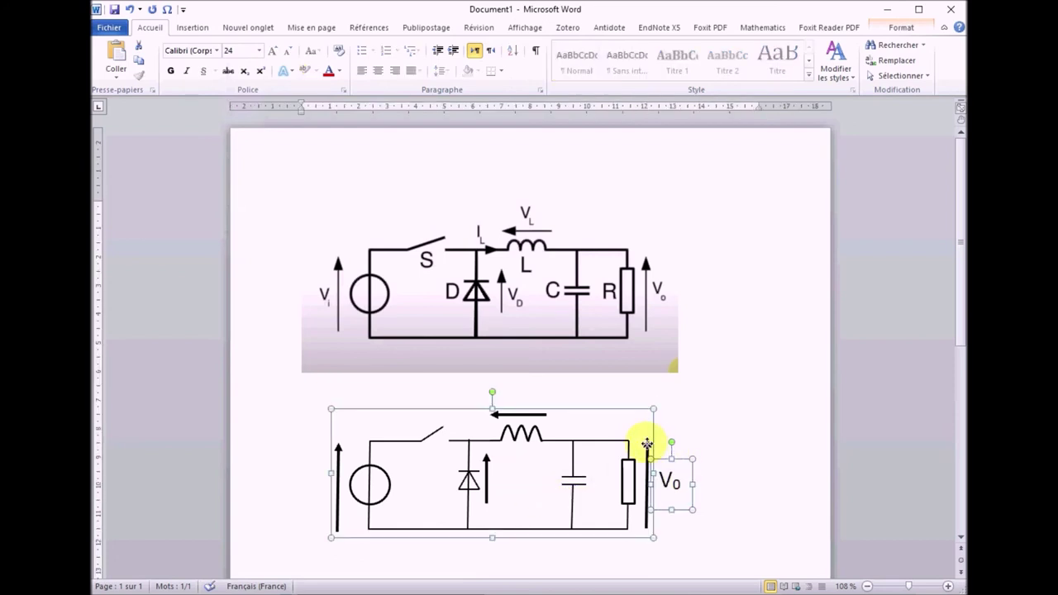
right_click(653, 451)
mouse_move(496, 520)
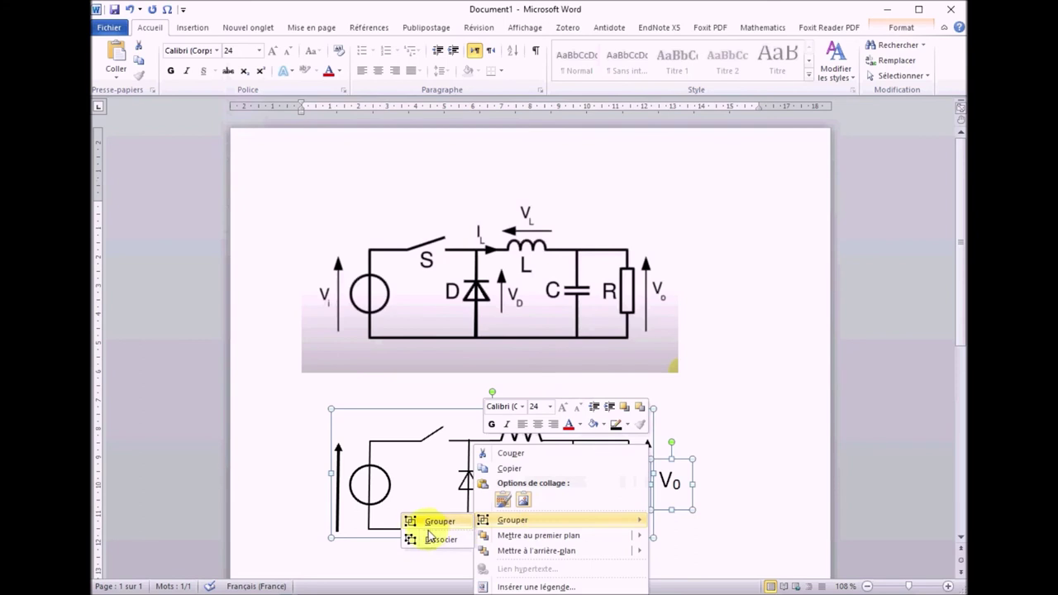
click(418, 523)
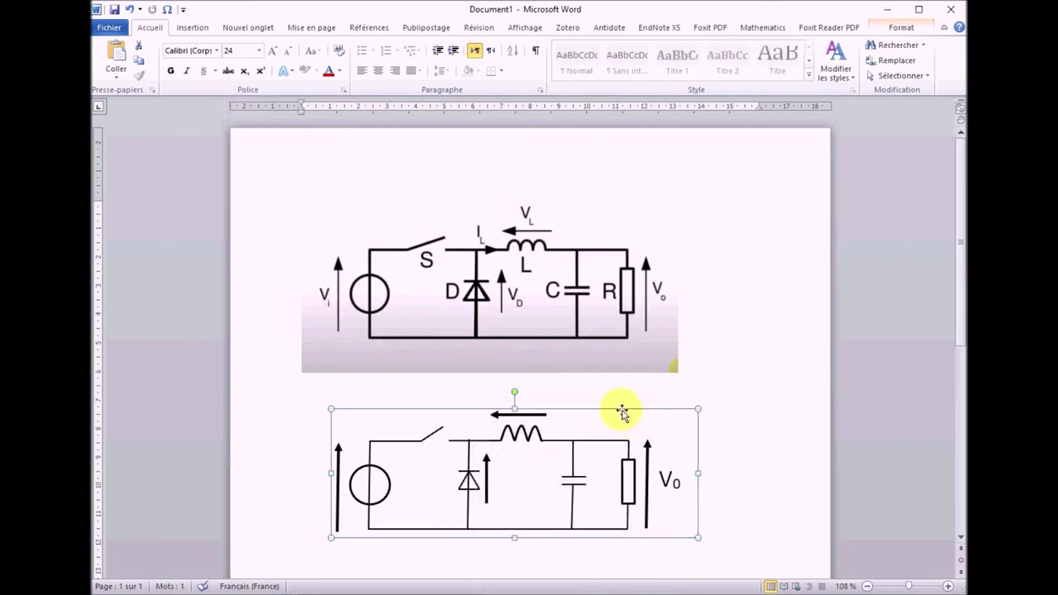
drag(683, 399, 683, 394)
click(672, 476)
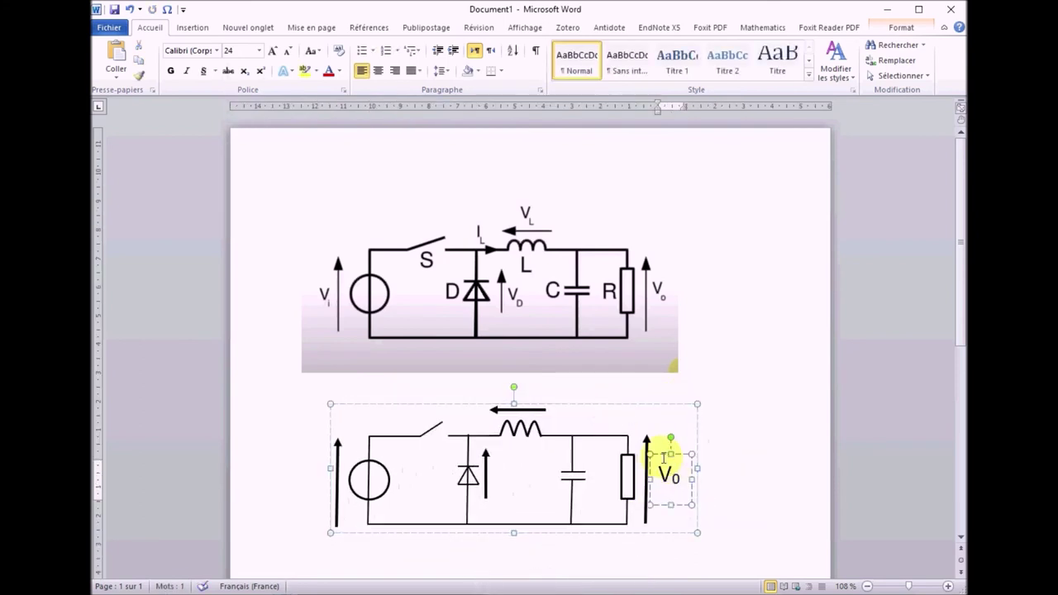
Step: Copy the V0 label into VD beside the diode and a subscript Vi by the source
drag(662, 453, 498, 453)
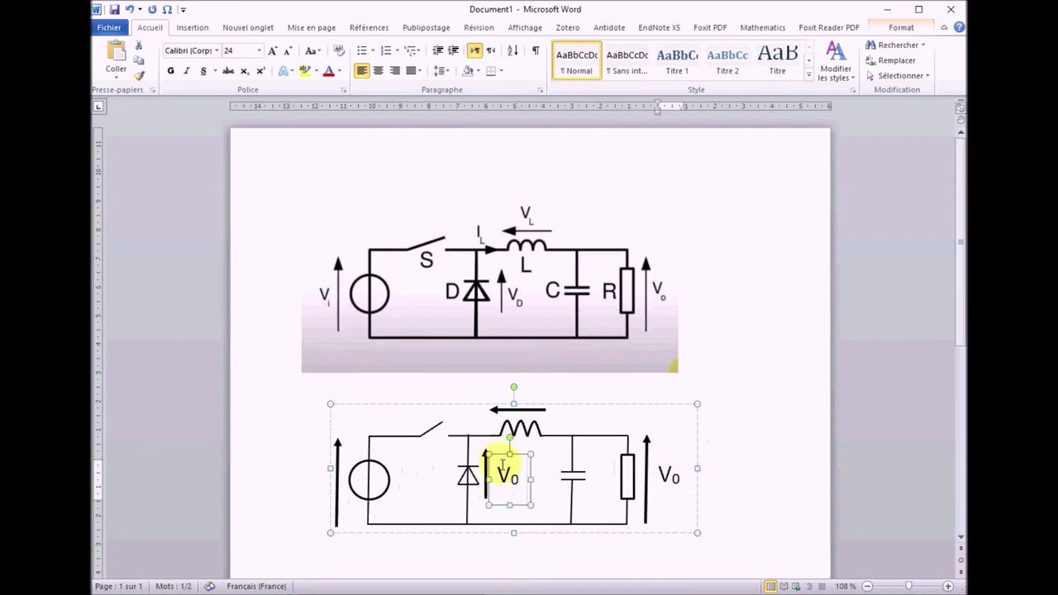
text(D)
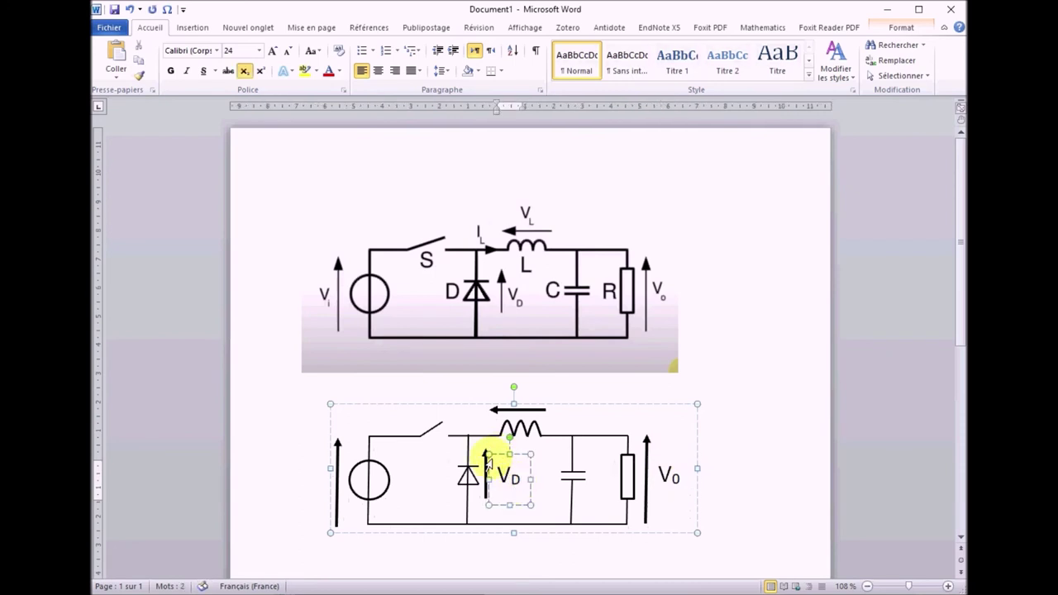
drag(498, 457, 312, 457)
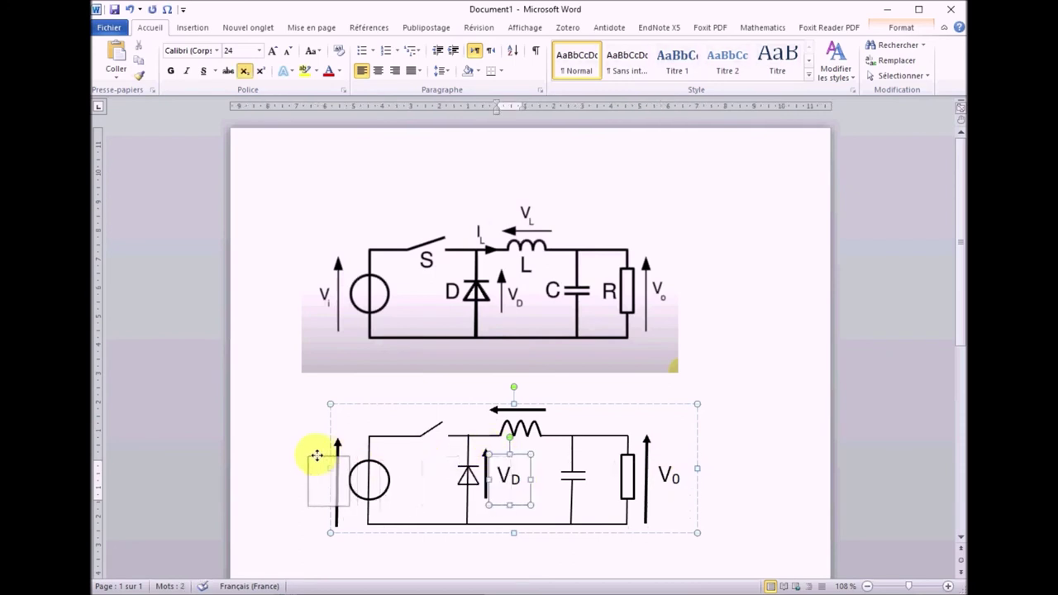
click(327, 480)
key(ctrl+equal)
text(i)
Step: Add a VL label above the inductor, plus R and C labels on their components
mouse_move(322, 455)
mouse_down()
mouse_move(532, 384)
mouse_move(518, 380)
mouse_up()
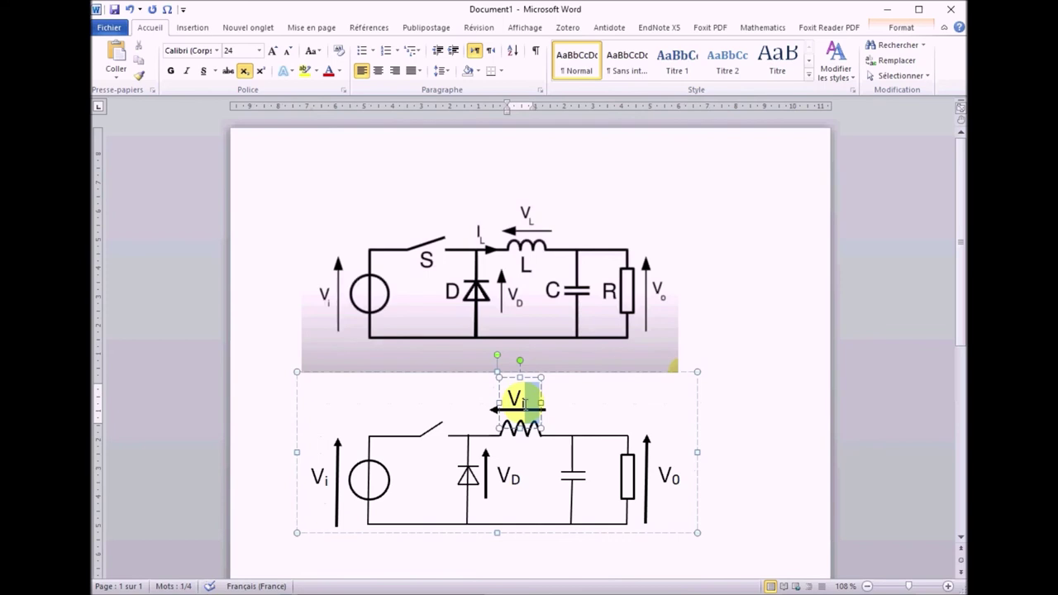
click(525, 405)
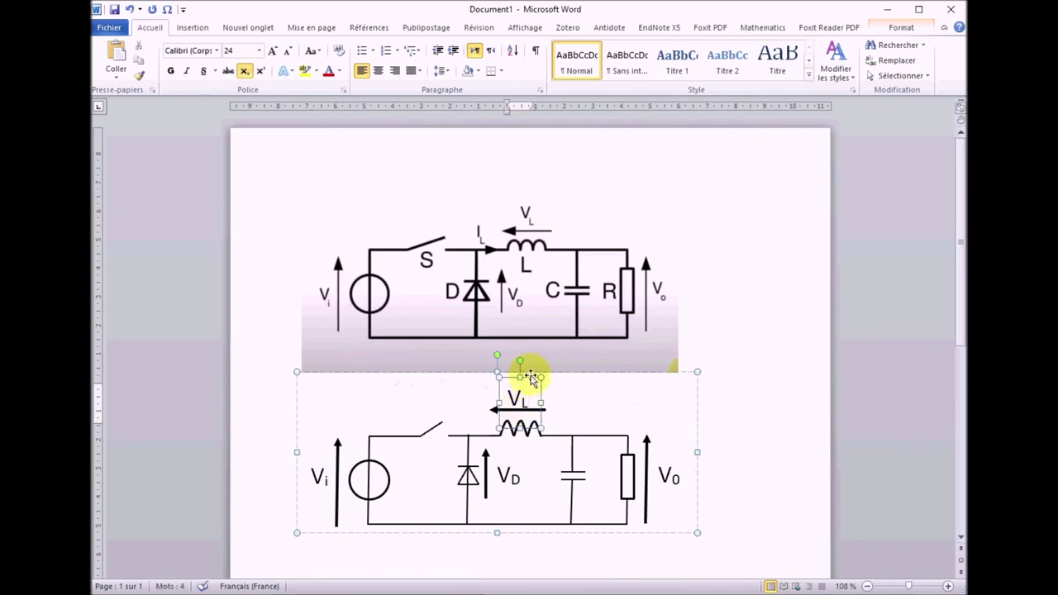
ctrl+drag(532, 378, 619, 457)
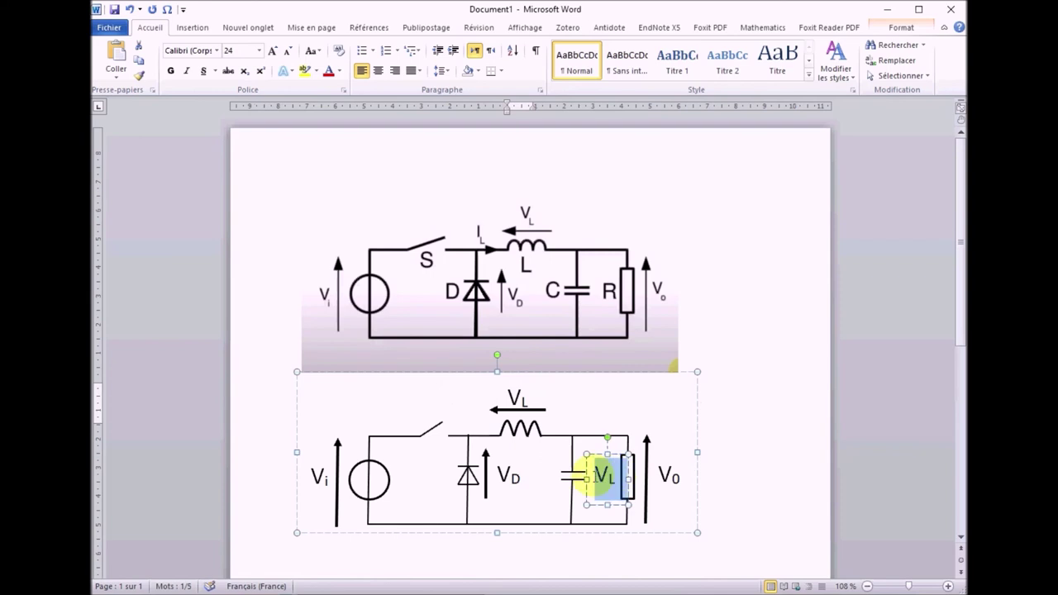
text(R)
mouse_move(601, 455)
mouse_down()
mouse_move(612, 460)
mouse_move(549, 453)
mouse_up()
double_click(549, 471)
text(C)
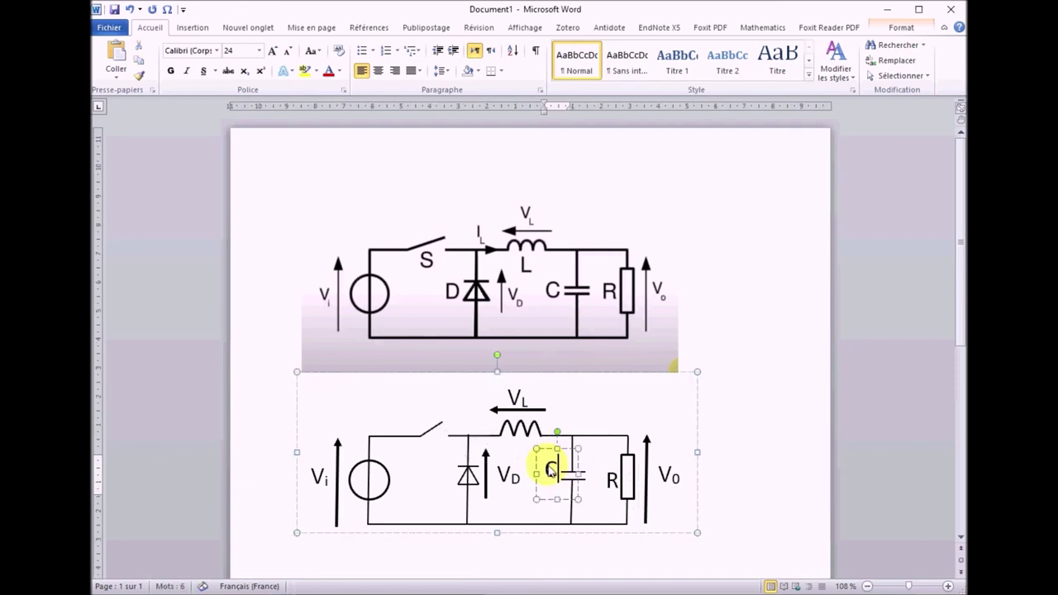
drag(550, 449, 551, 455)
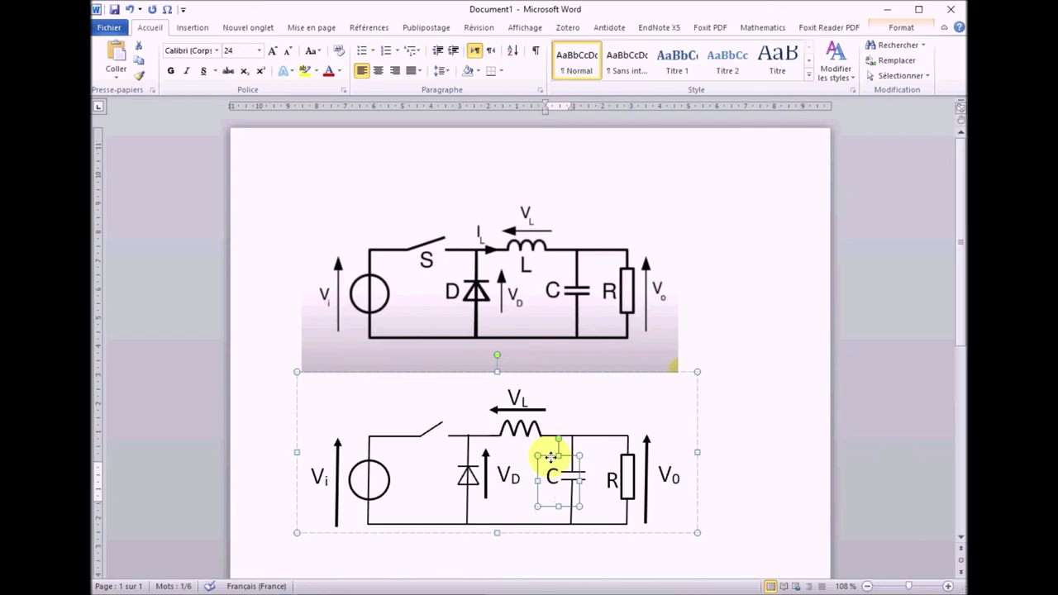
Step: Add D by the diode, S by the switch and L below the inductor
drag(551, 456, 441, 459)
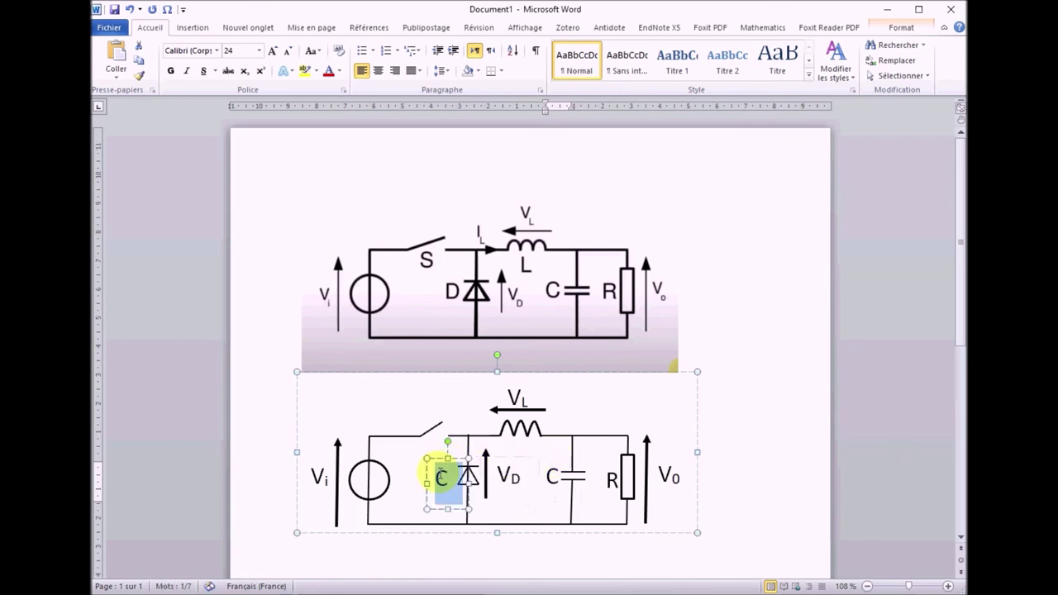
text(D)
drag(438, 468, 431, 431)
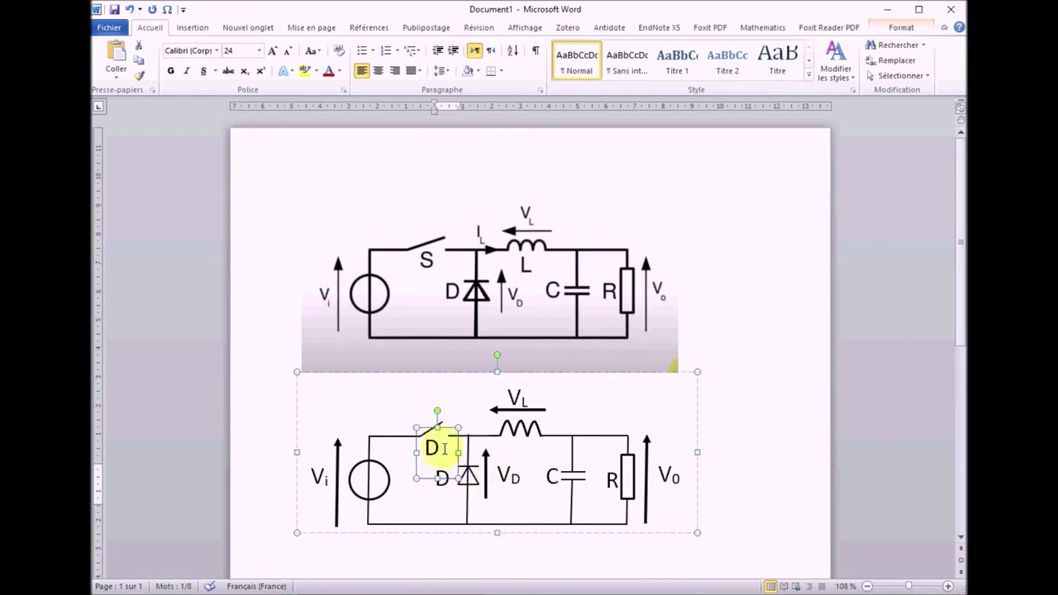
drag(431, 430, 432, 449)
text(S)
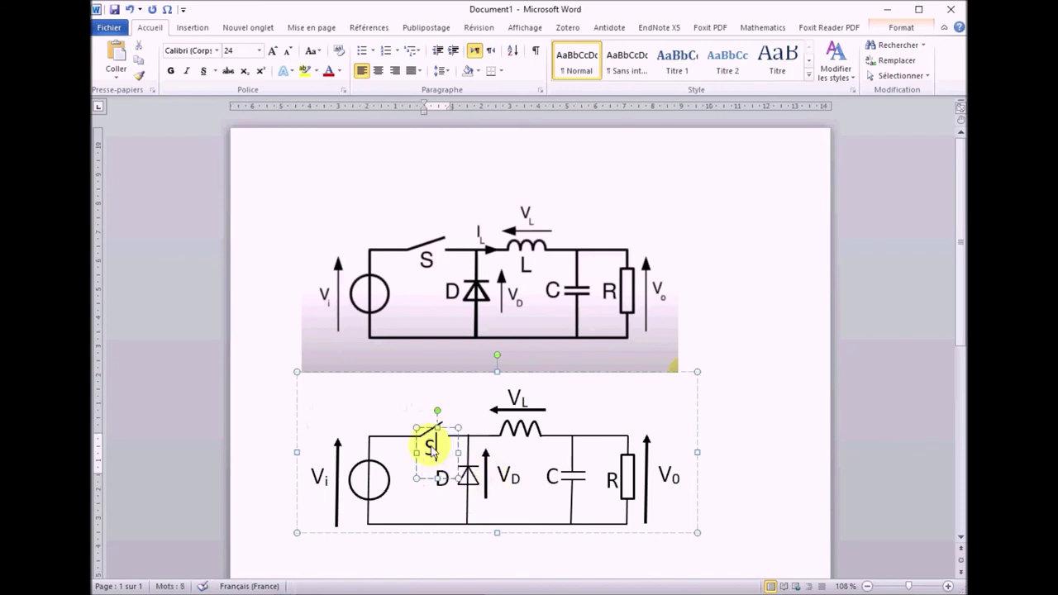
drag(442, 429, 512, 437)
click(511, 433)
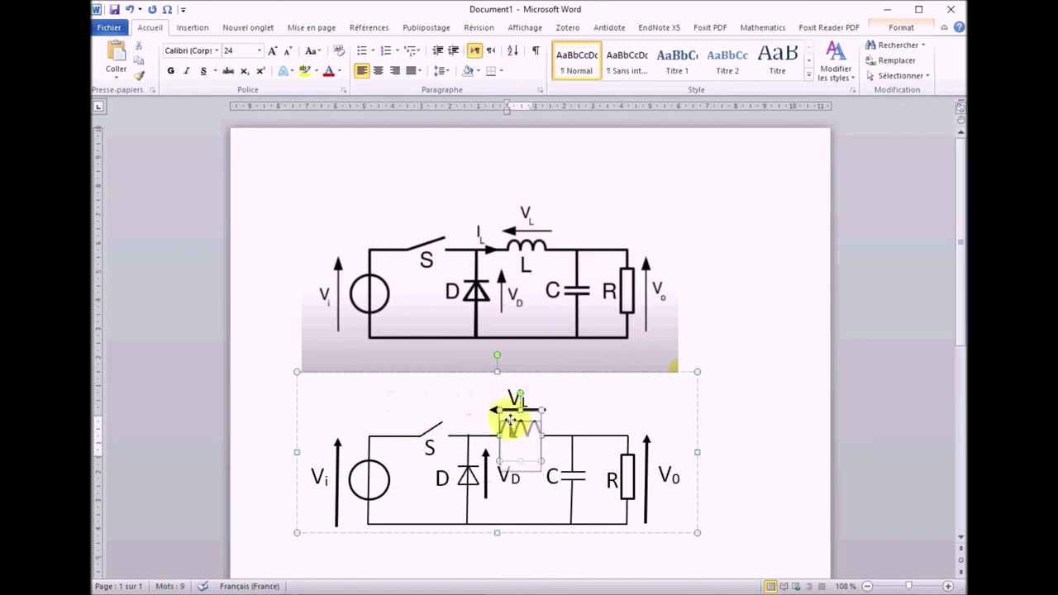
drag(513, 414, 519, 428)
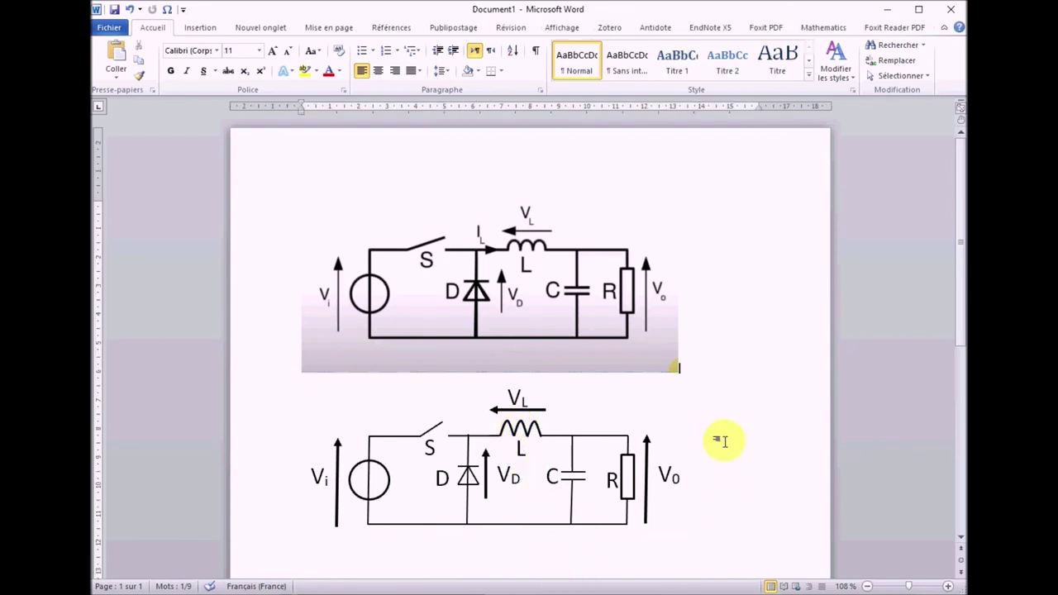
Step: Overlay the redrawn circuit on the original image to compare, then return it below
click(616, 434)
drag(616, 434, 614, 248)
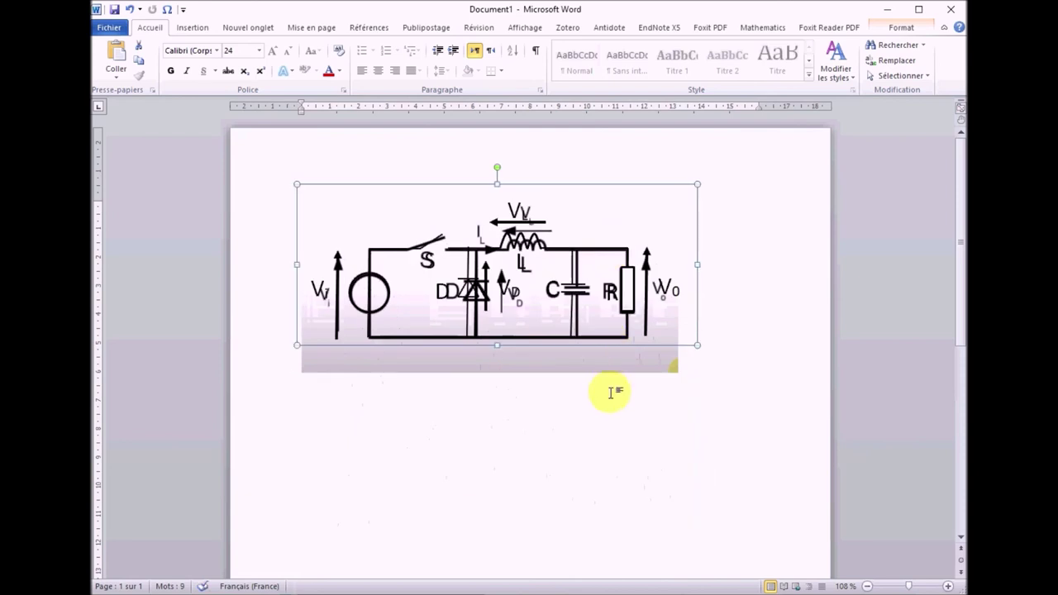
drag(590, 182, 586, 373)
click(754, 425)
text(Merci)
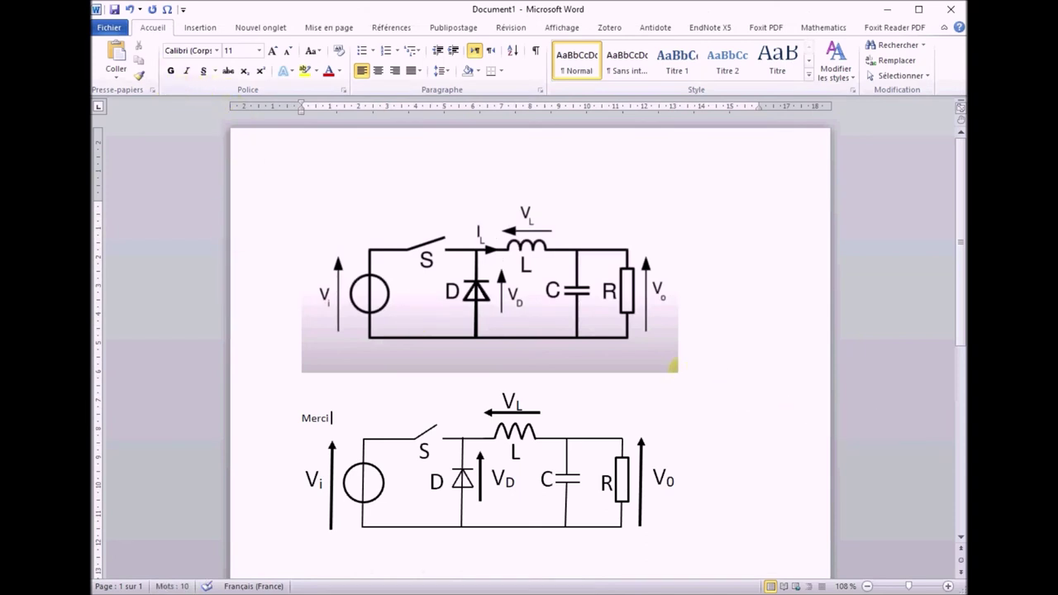
key(ctrl+End)
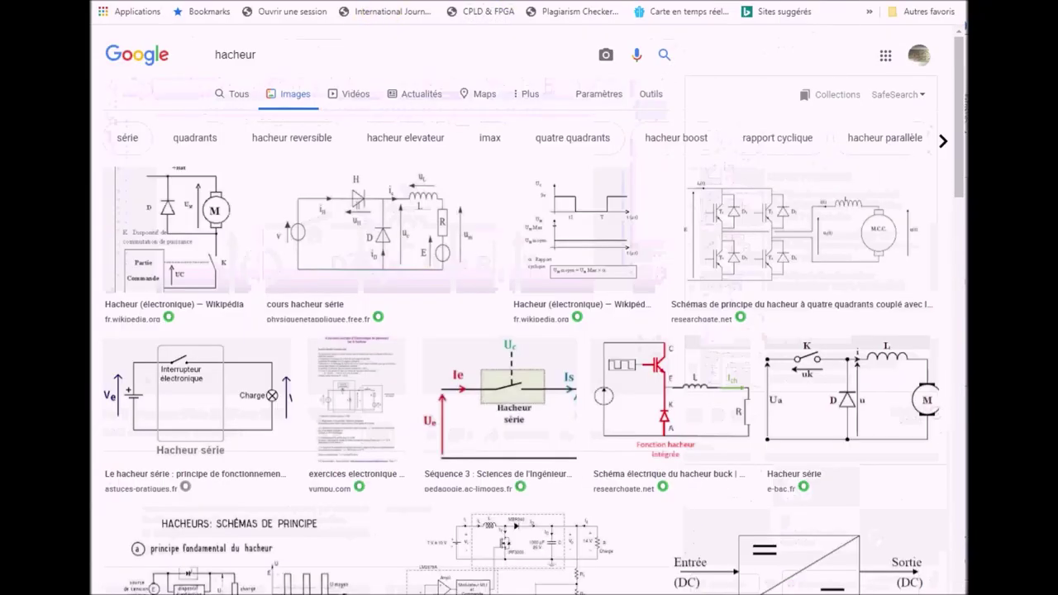
Step: Replace the Google Images search terms with 'like' and run the search
drag(258, 54, 198, 55)
text(like)
key(Return)
Step: Copy the Like & Share image from its preview with Copier l'image, then return to Word
click(168, 385)
right_click(780, 248)
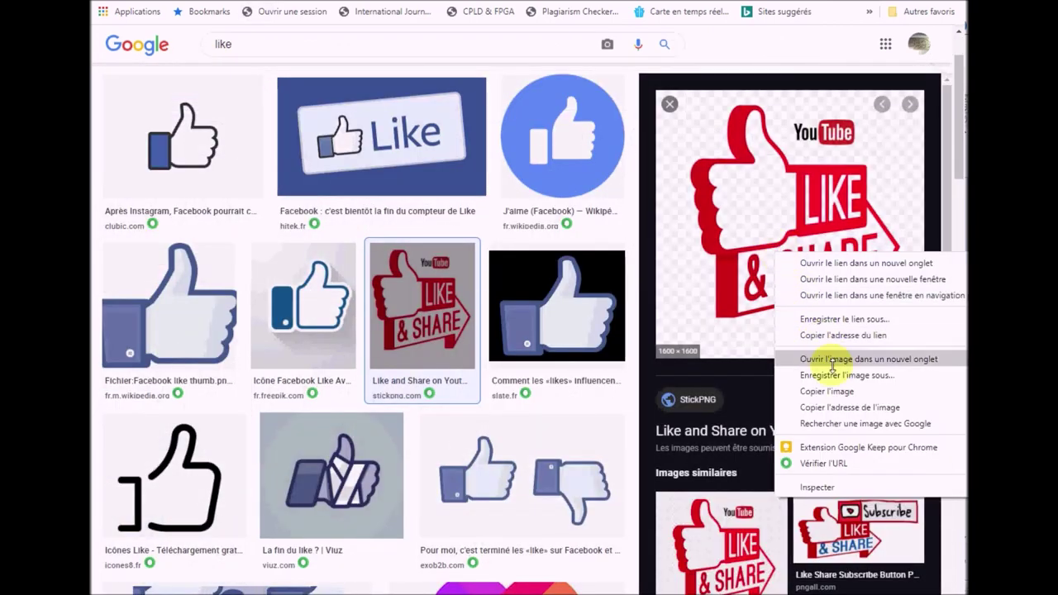
click(827, 389)
key(alt+Tab)
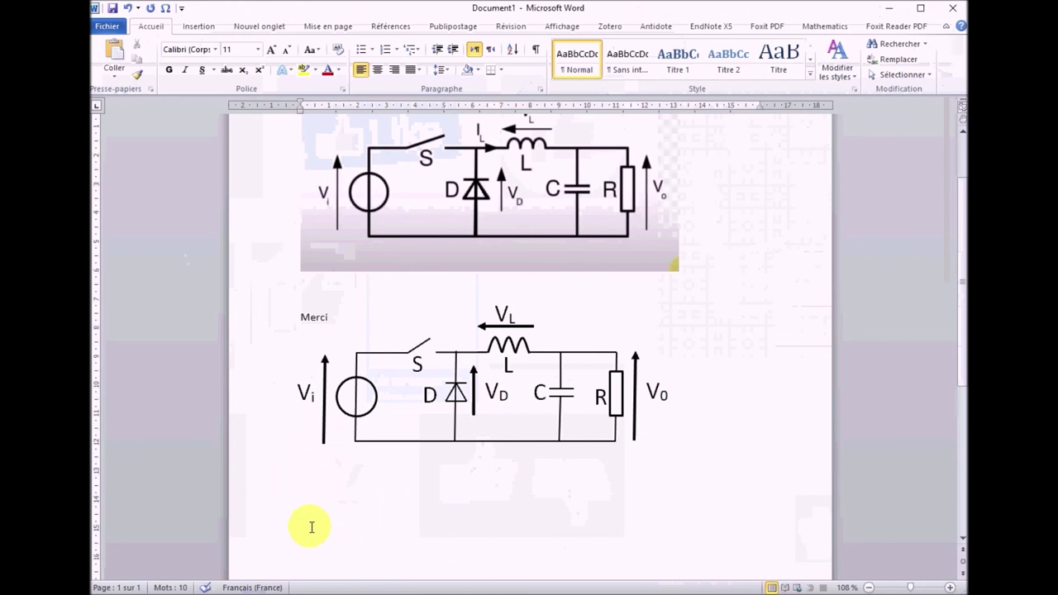
Step: Paste the Like & Share image below the circuit drawings, then type 'thas' on a new line
right_click(307, 524)
click(209, 335)
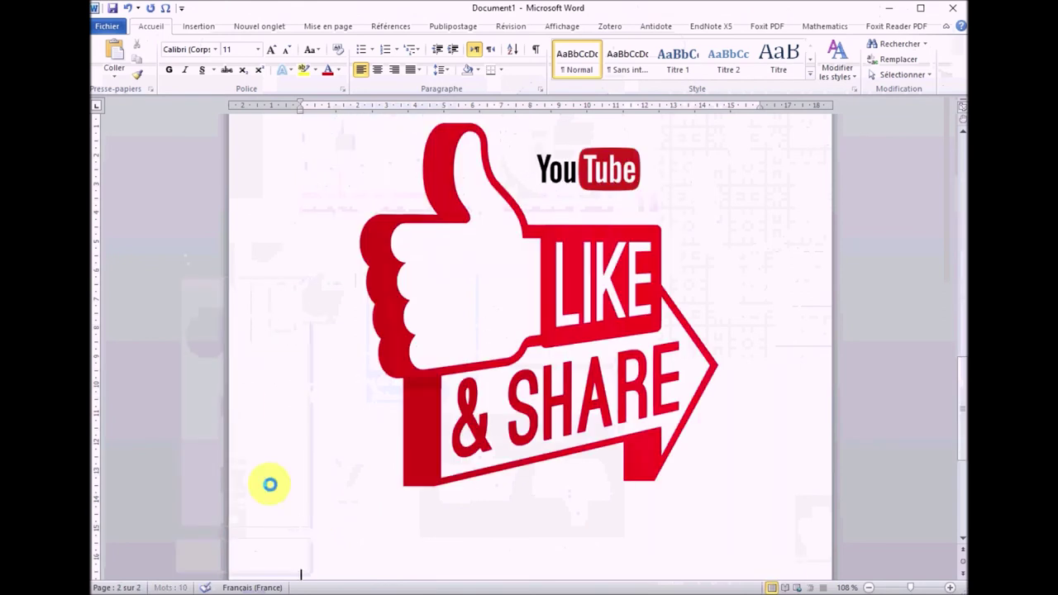
key(Return)
text(thank)
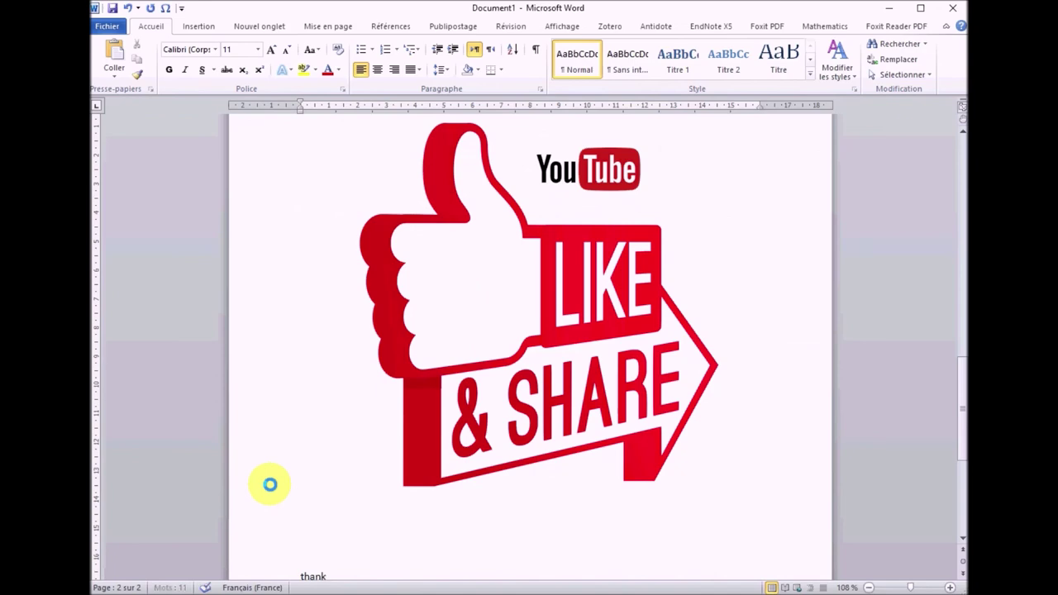